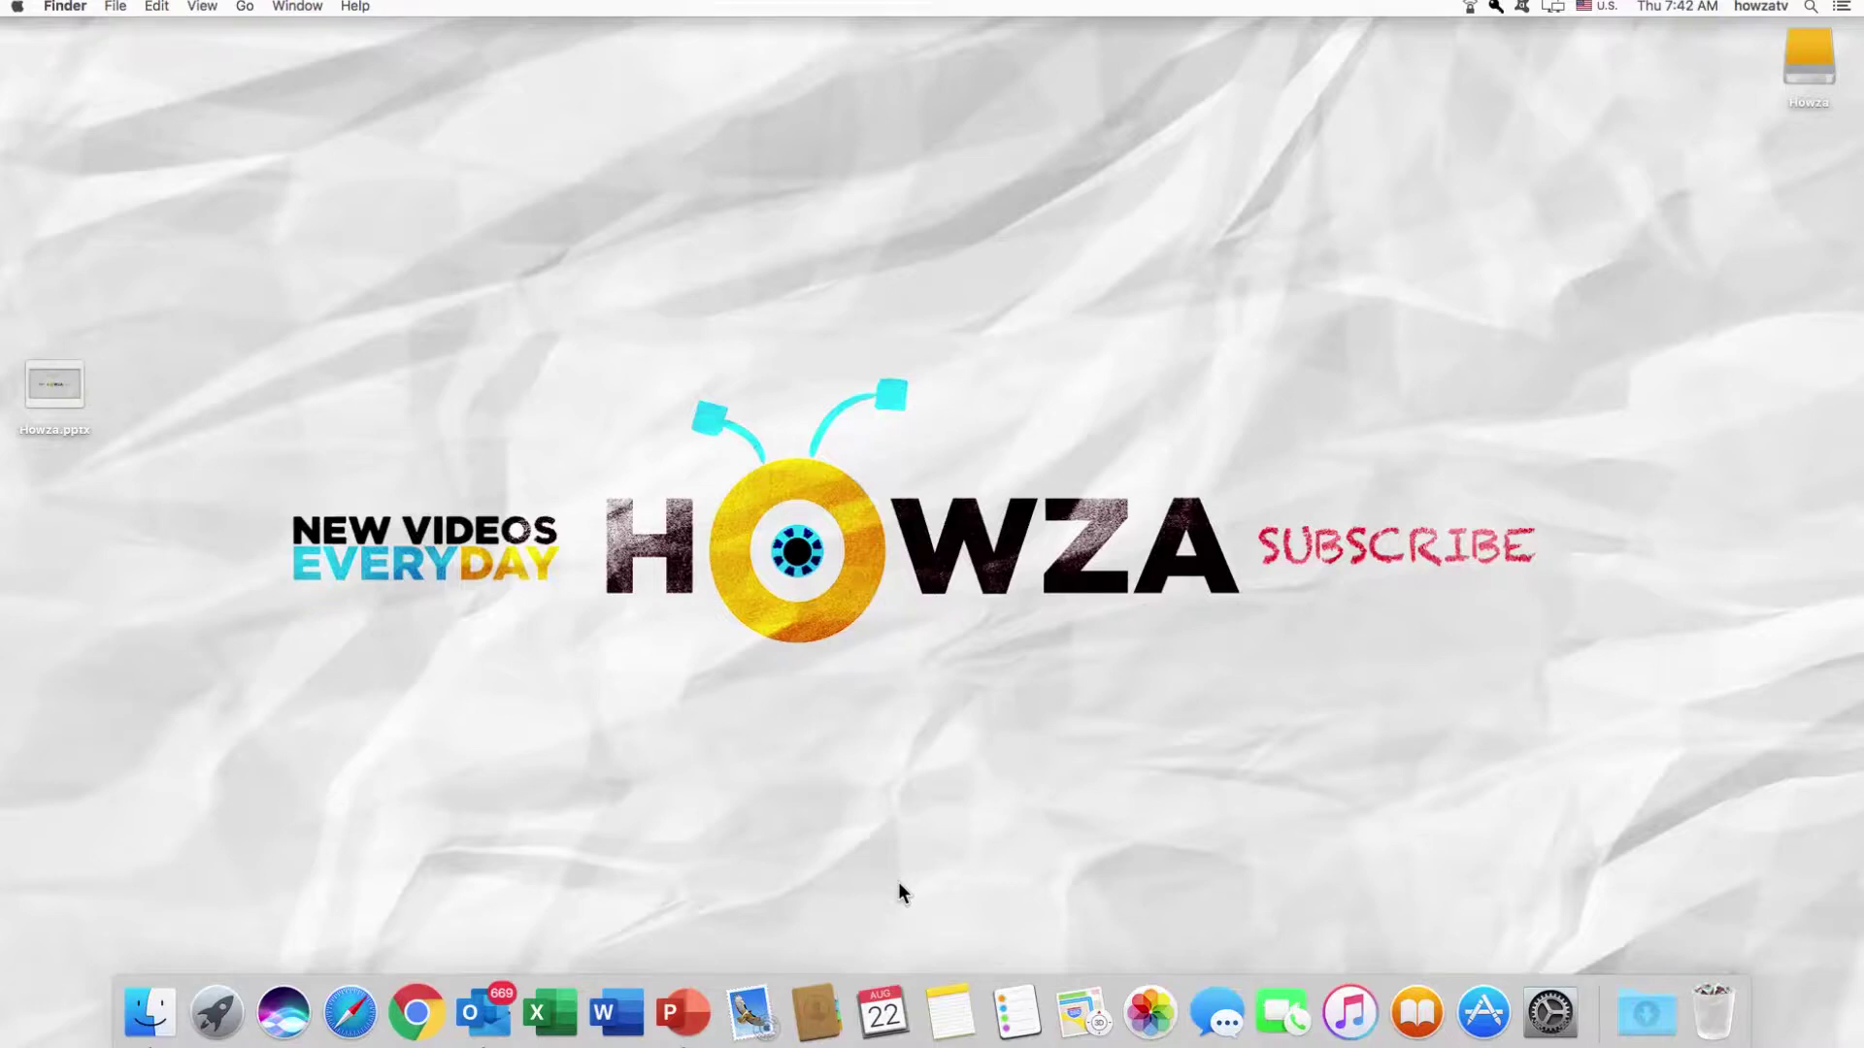
Open Howza.pptx from the desktop in PowerPoint
{"action": "double_click", "coordinate": [46, 372]}
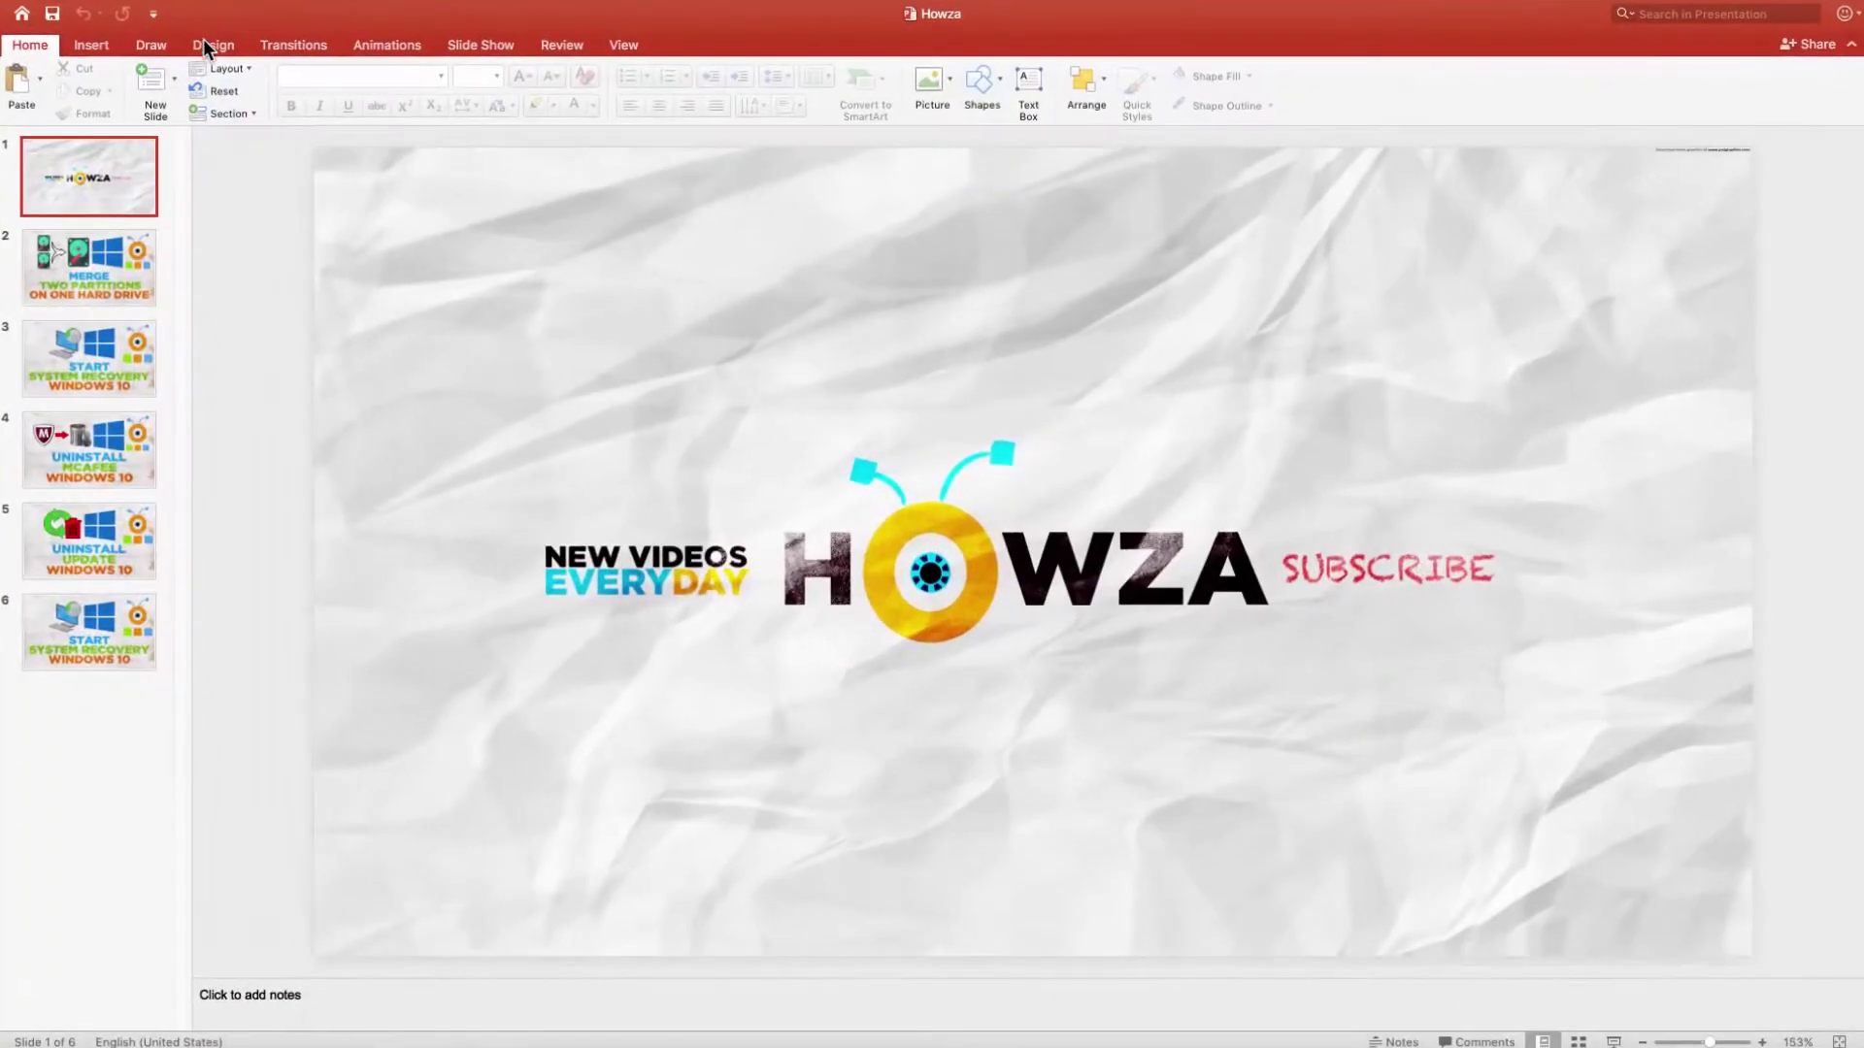
Apply a solid line border to the background picture in Format Picture's Fill & Line settings
{"action": "right_click", "coordinate": [754, 362]}
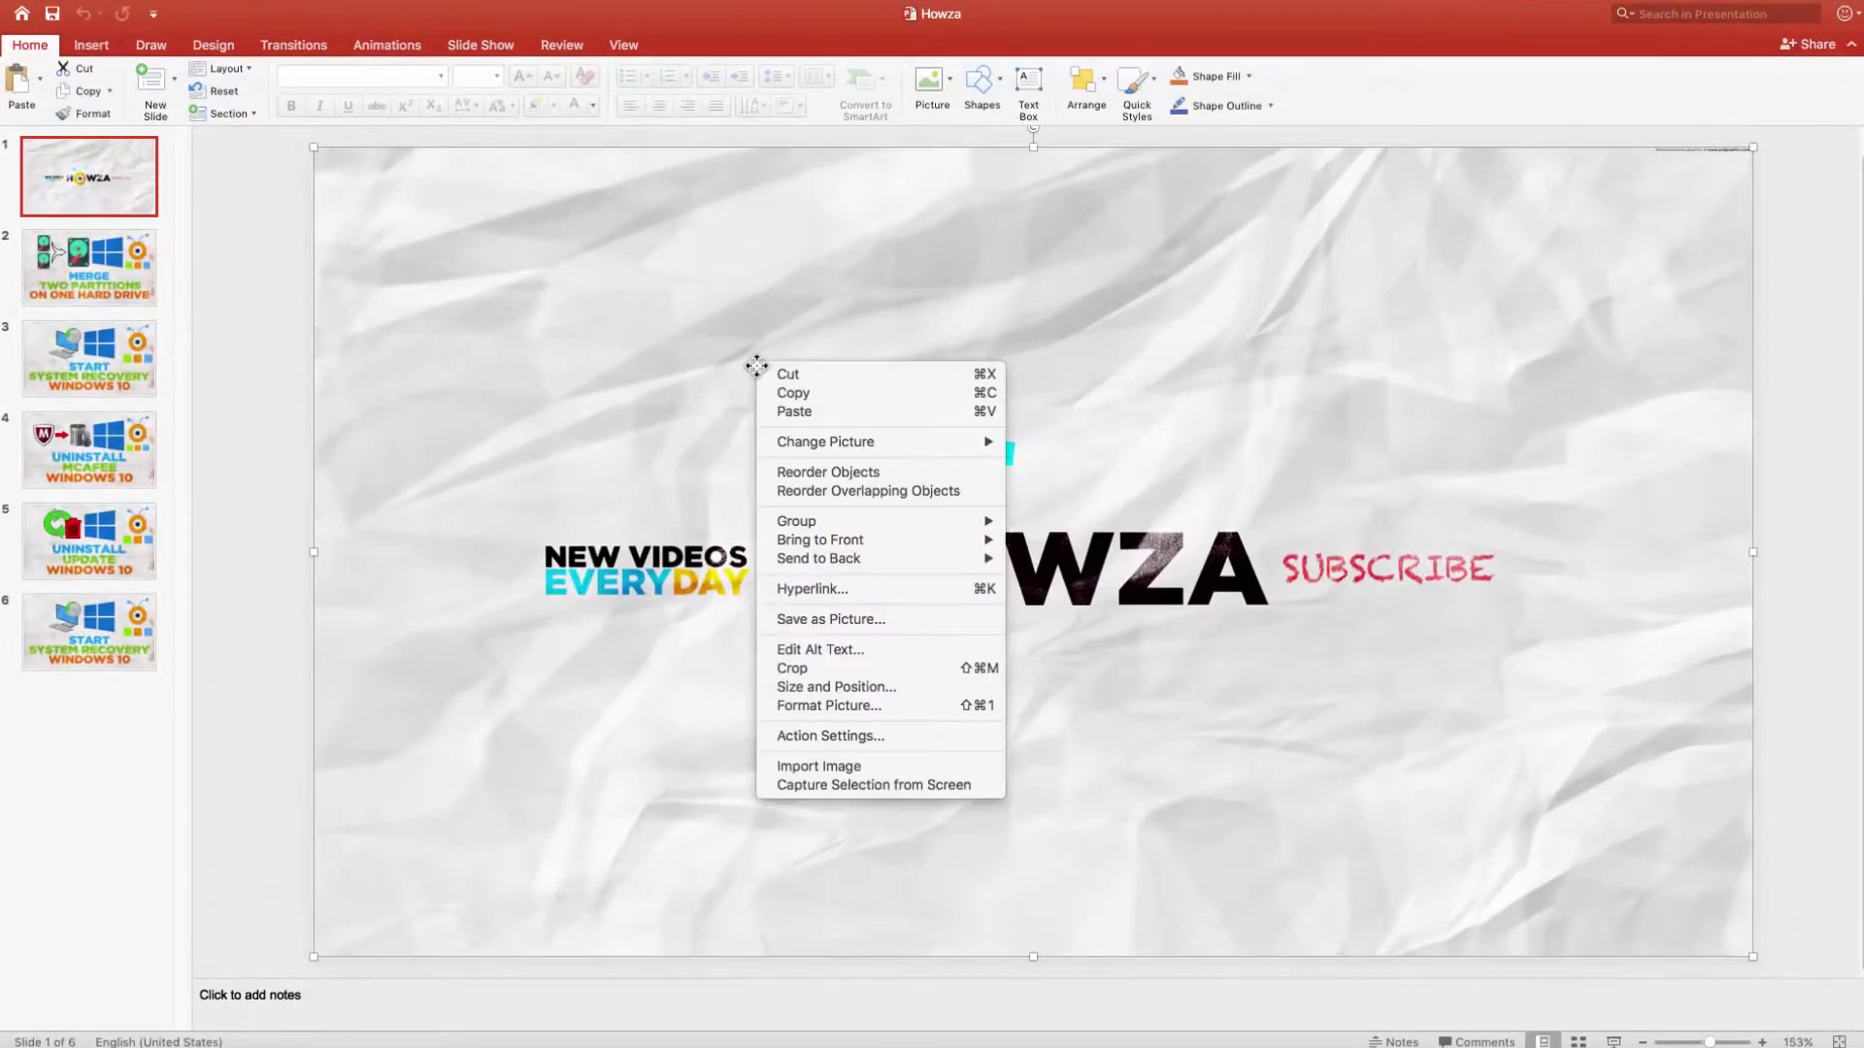
{"action": "left_click", "coordinate": [839, 706]}
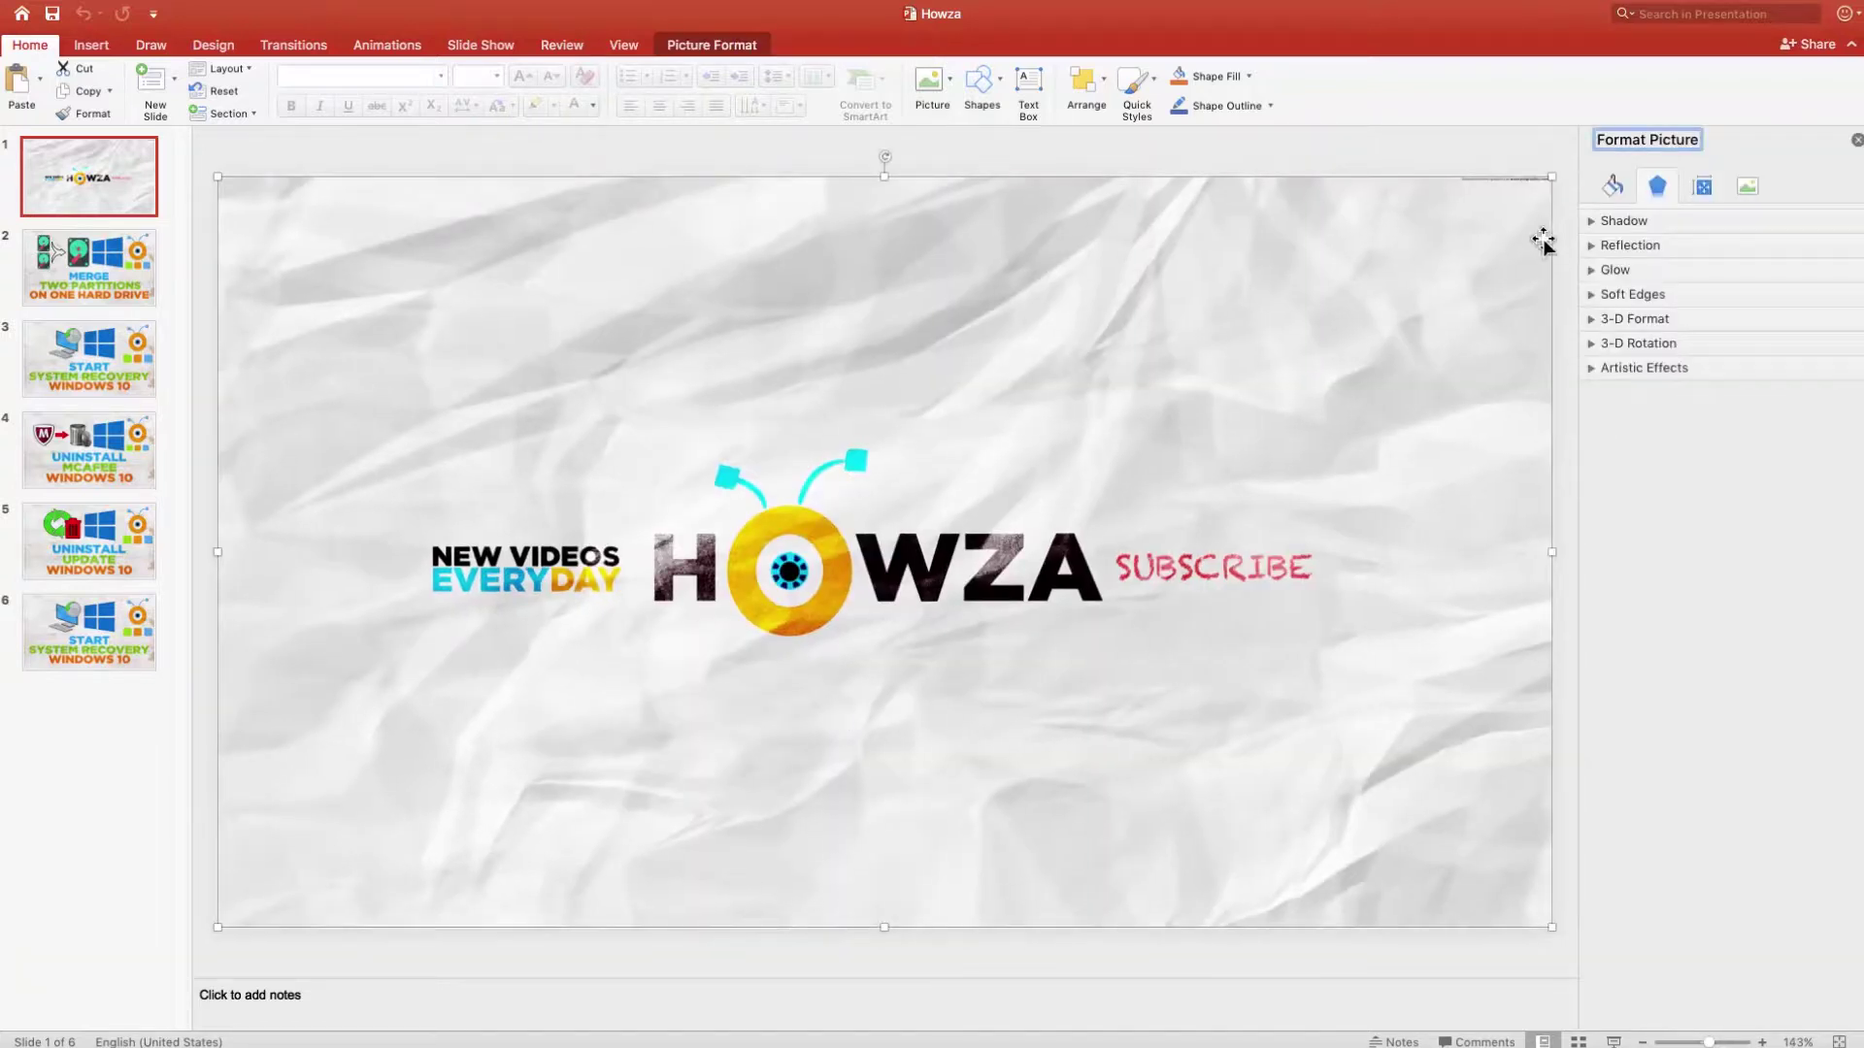
{"action": "left_click", "coordinate": [1614, 184]}
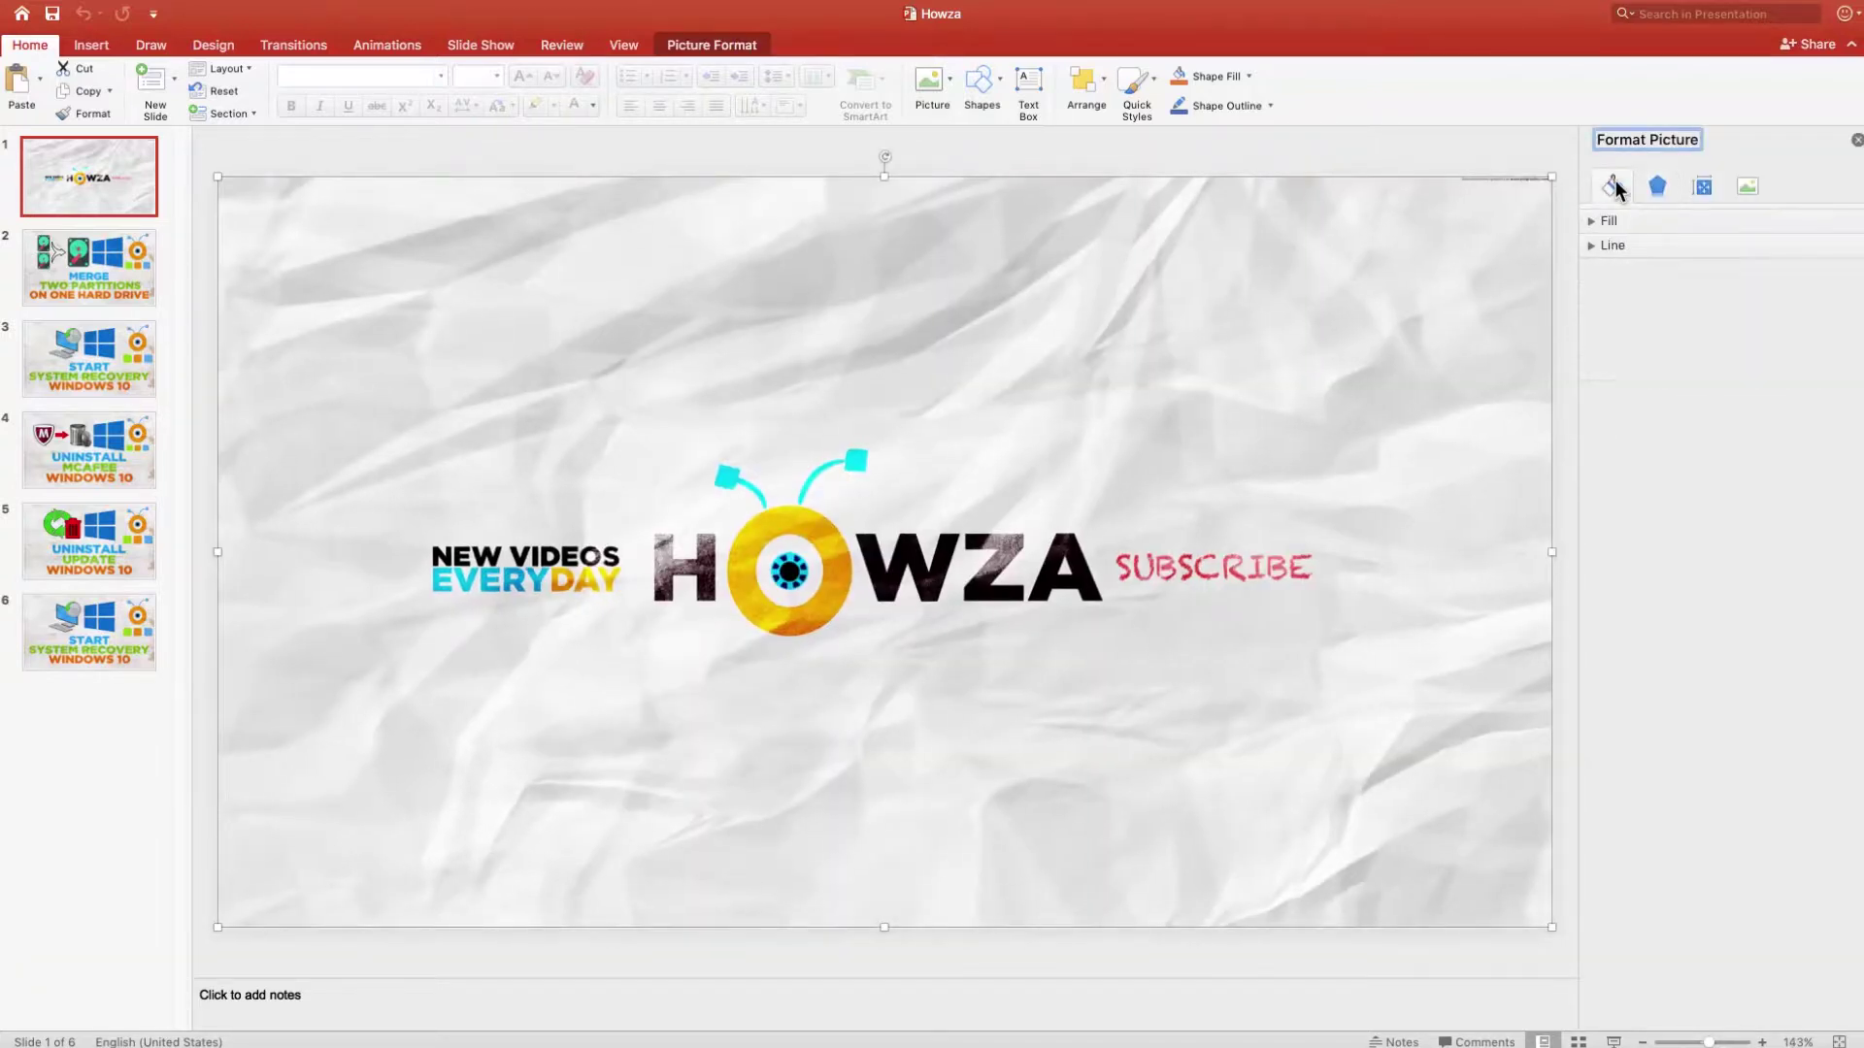
{"action": "left_click", "coordinate": [1590, 246]}
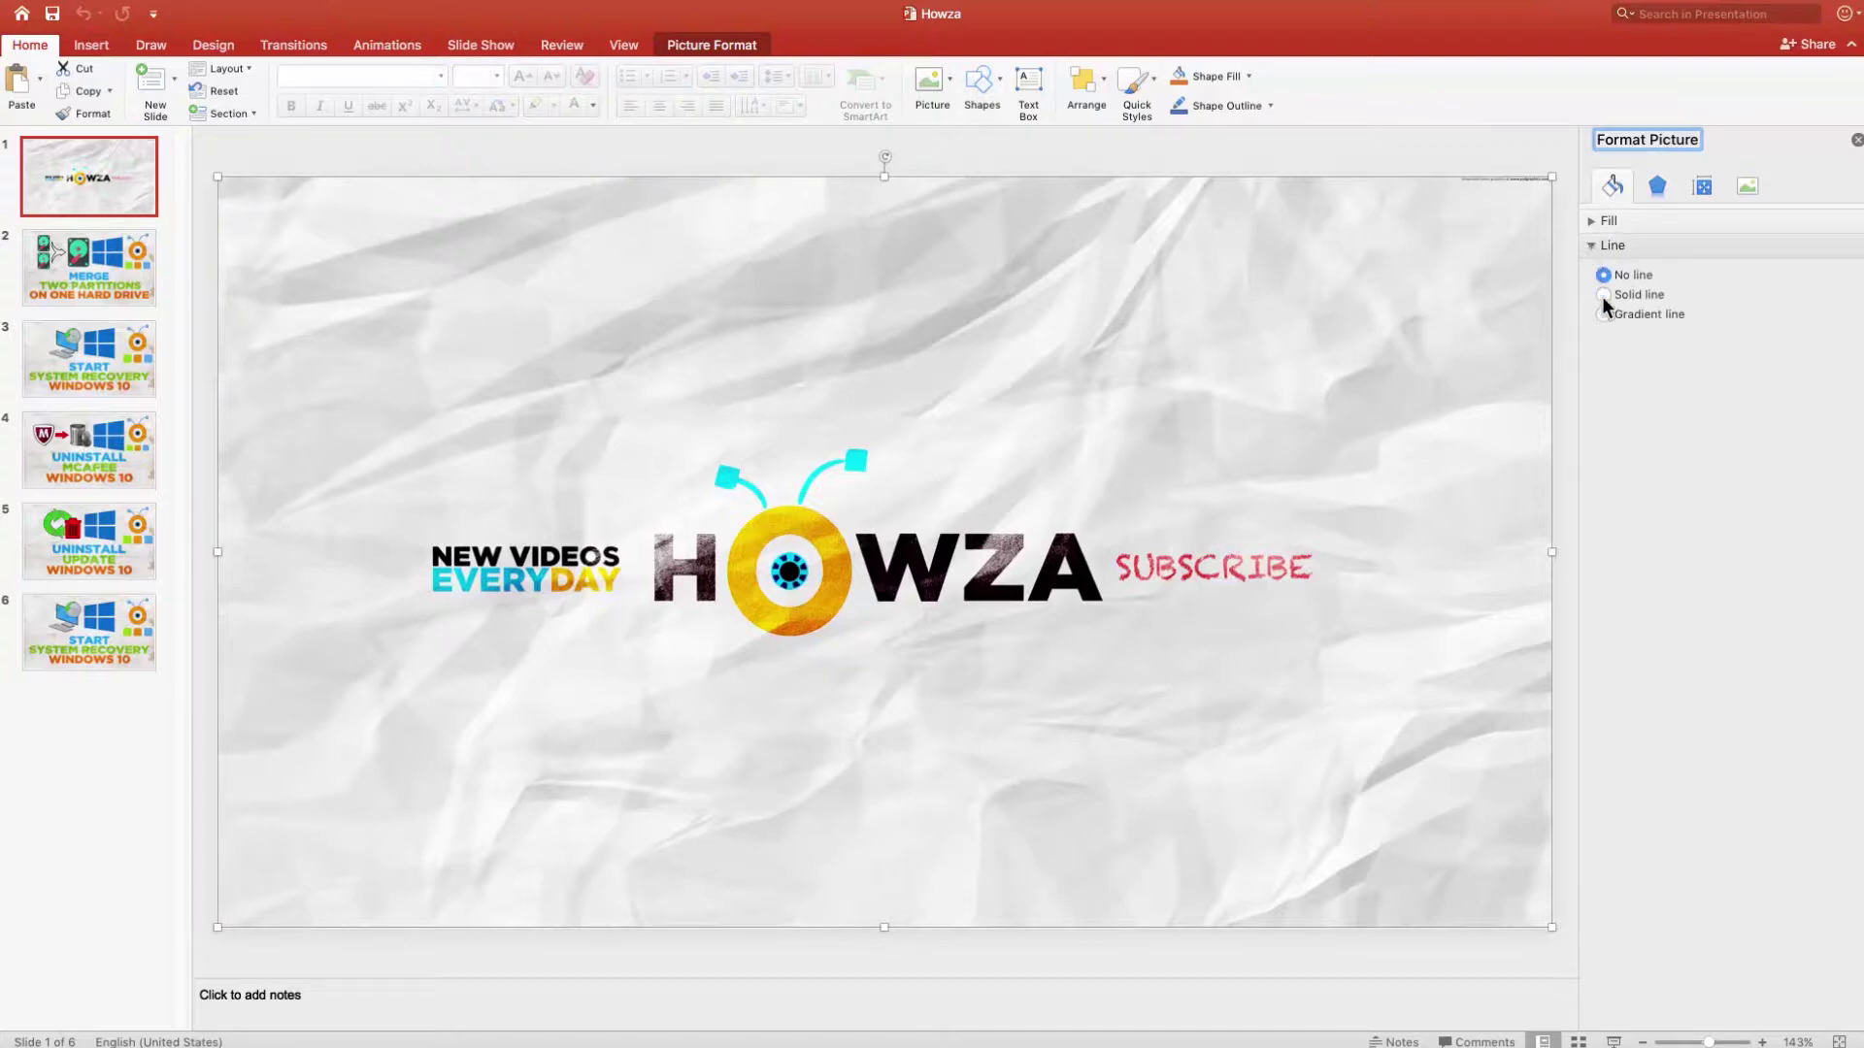
{"action": "left_click", "coordinate": [1603, 295]}
Give the picture border a colour, 29% transparency and 4 pt width
{"action": "left_click", "coordinate": [1848, 348]}
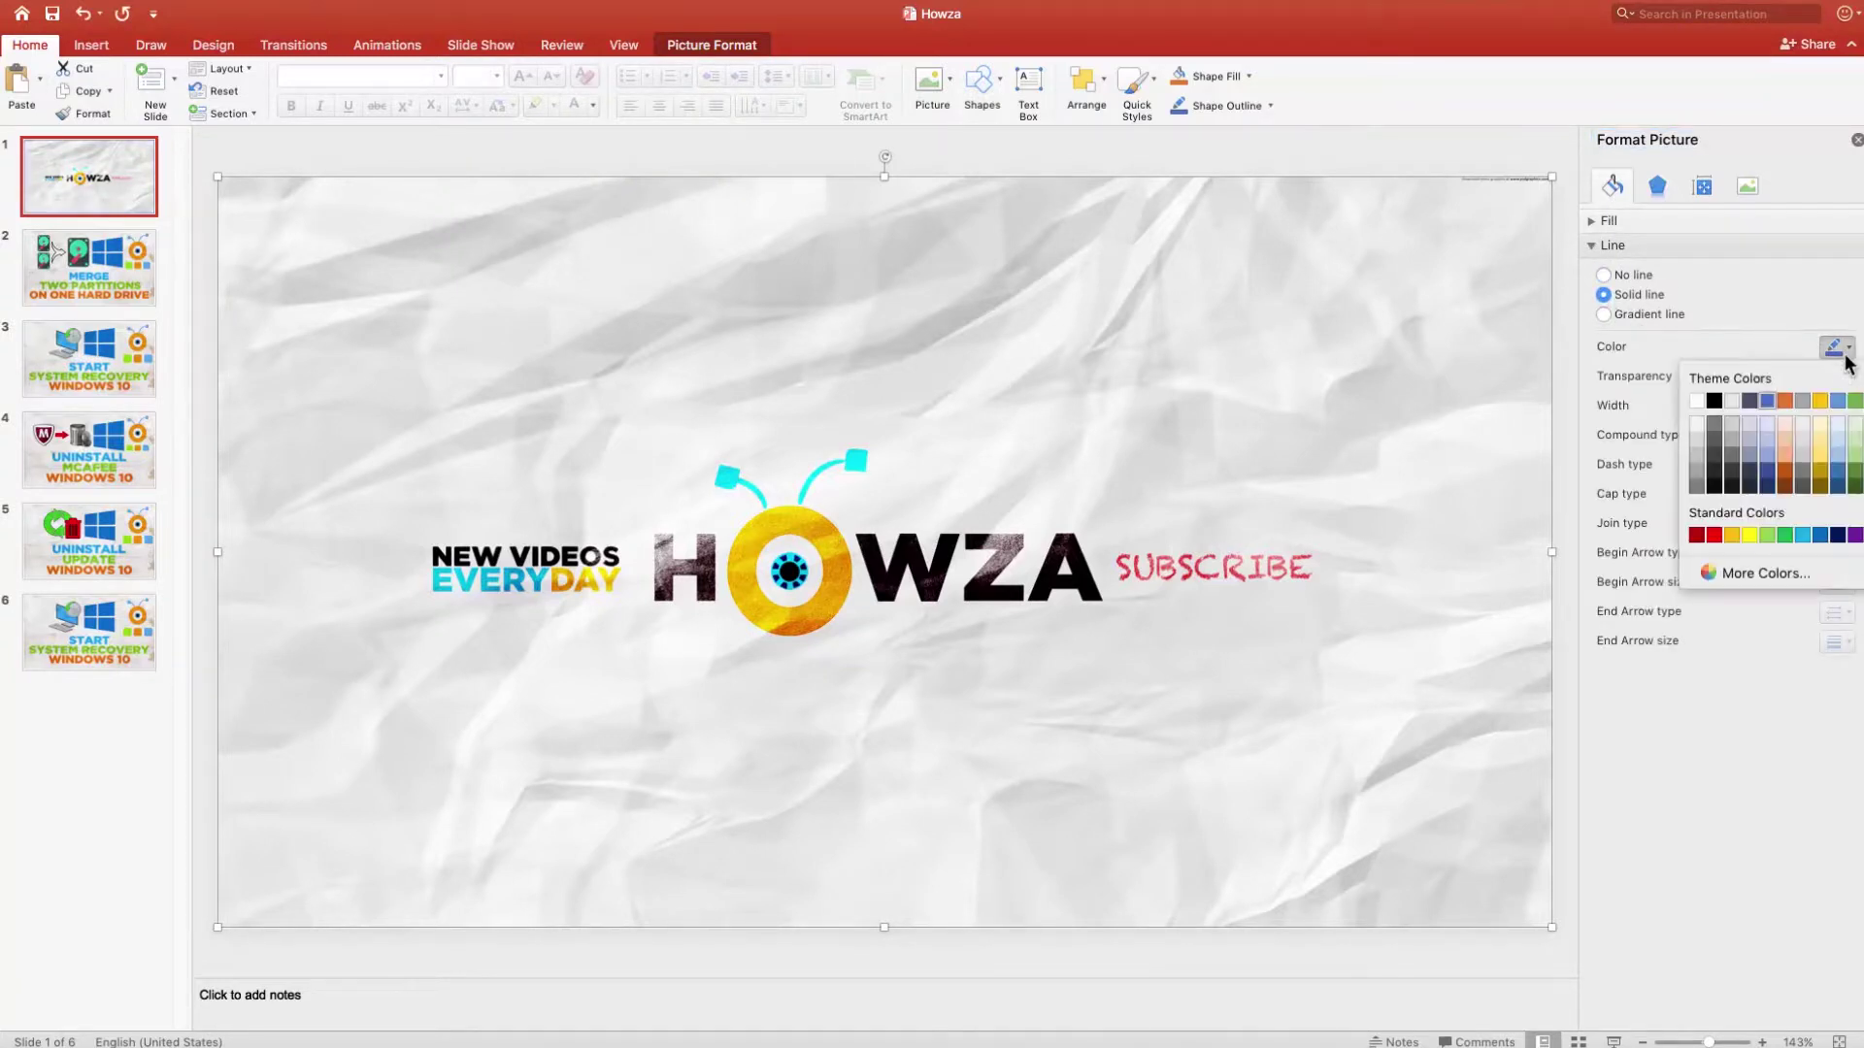
{"action": "left_click", "coordinate": [1823, 464]}
{"action": "left_click_drag", "start_coordinate": [1849, 373], "coordinate": [1850, 373]}
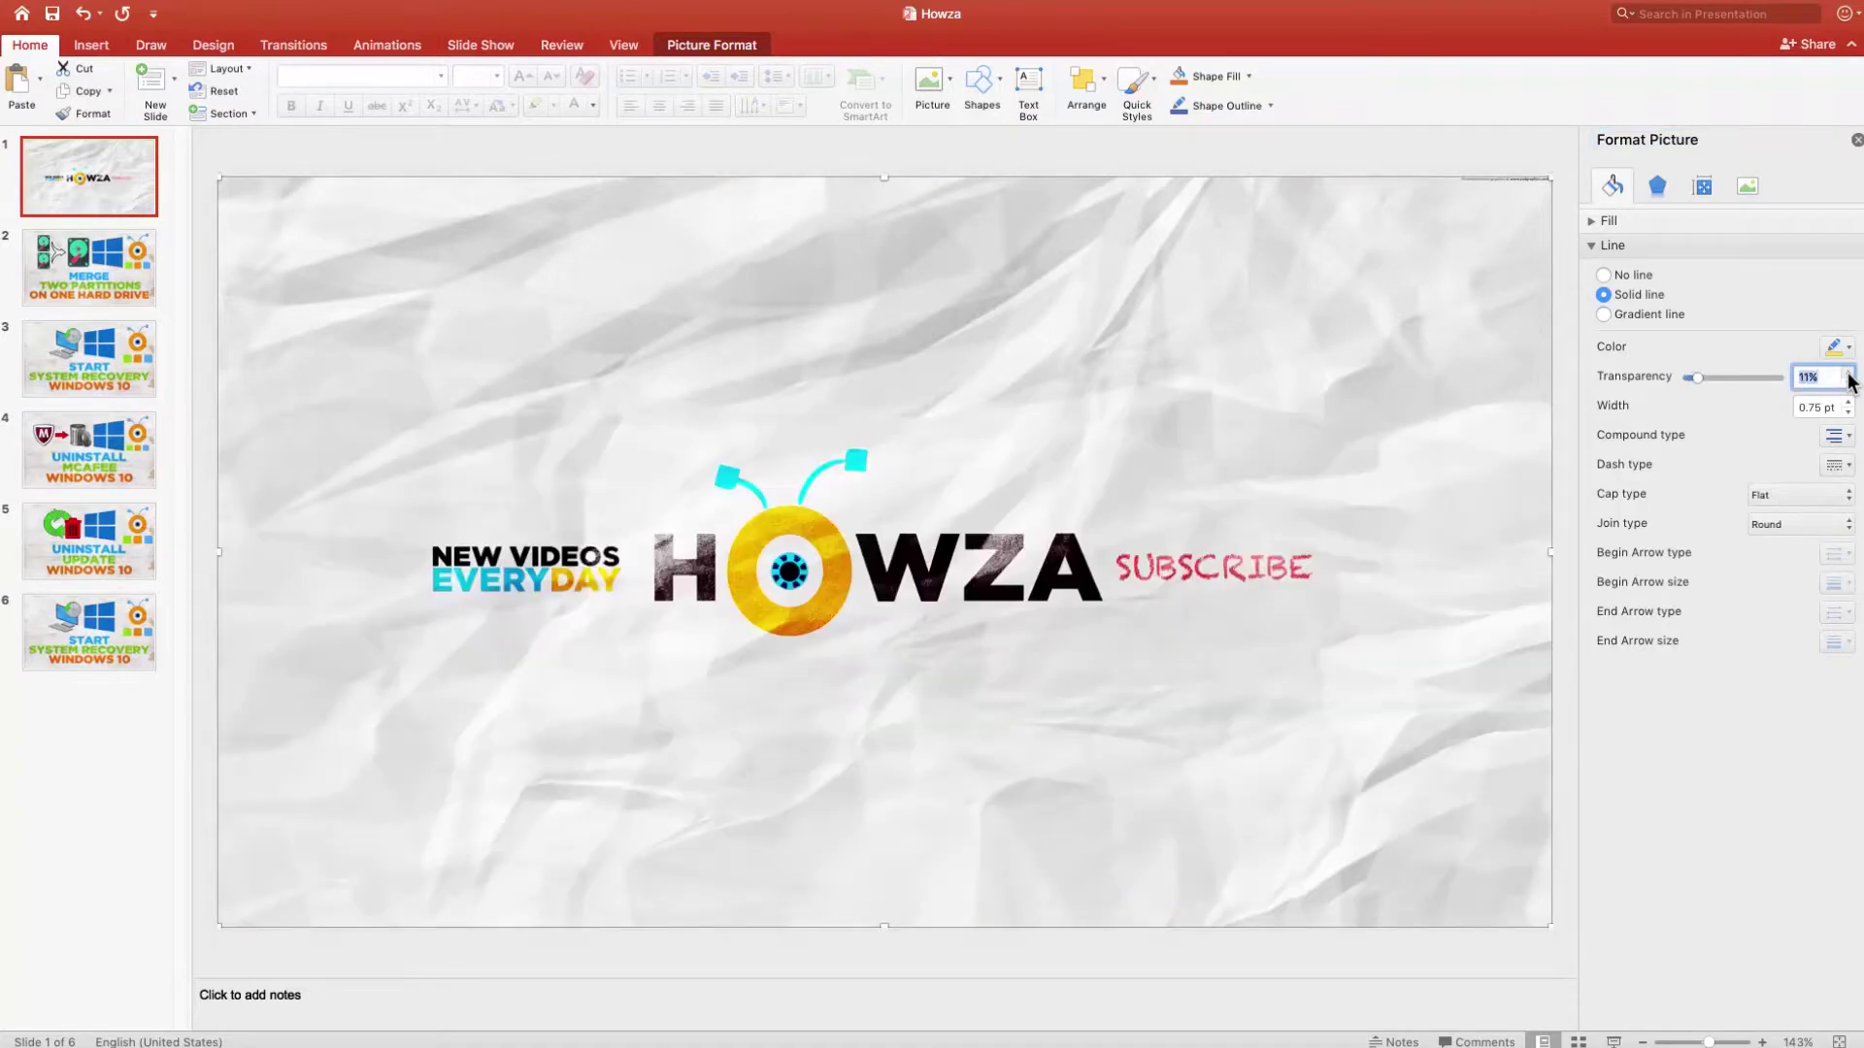
{"action": "left_click", "coordinate": [1850, 401]}
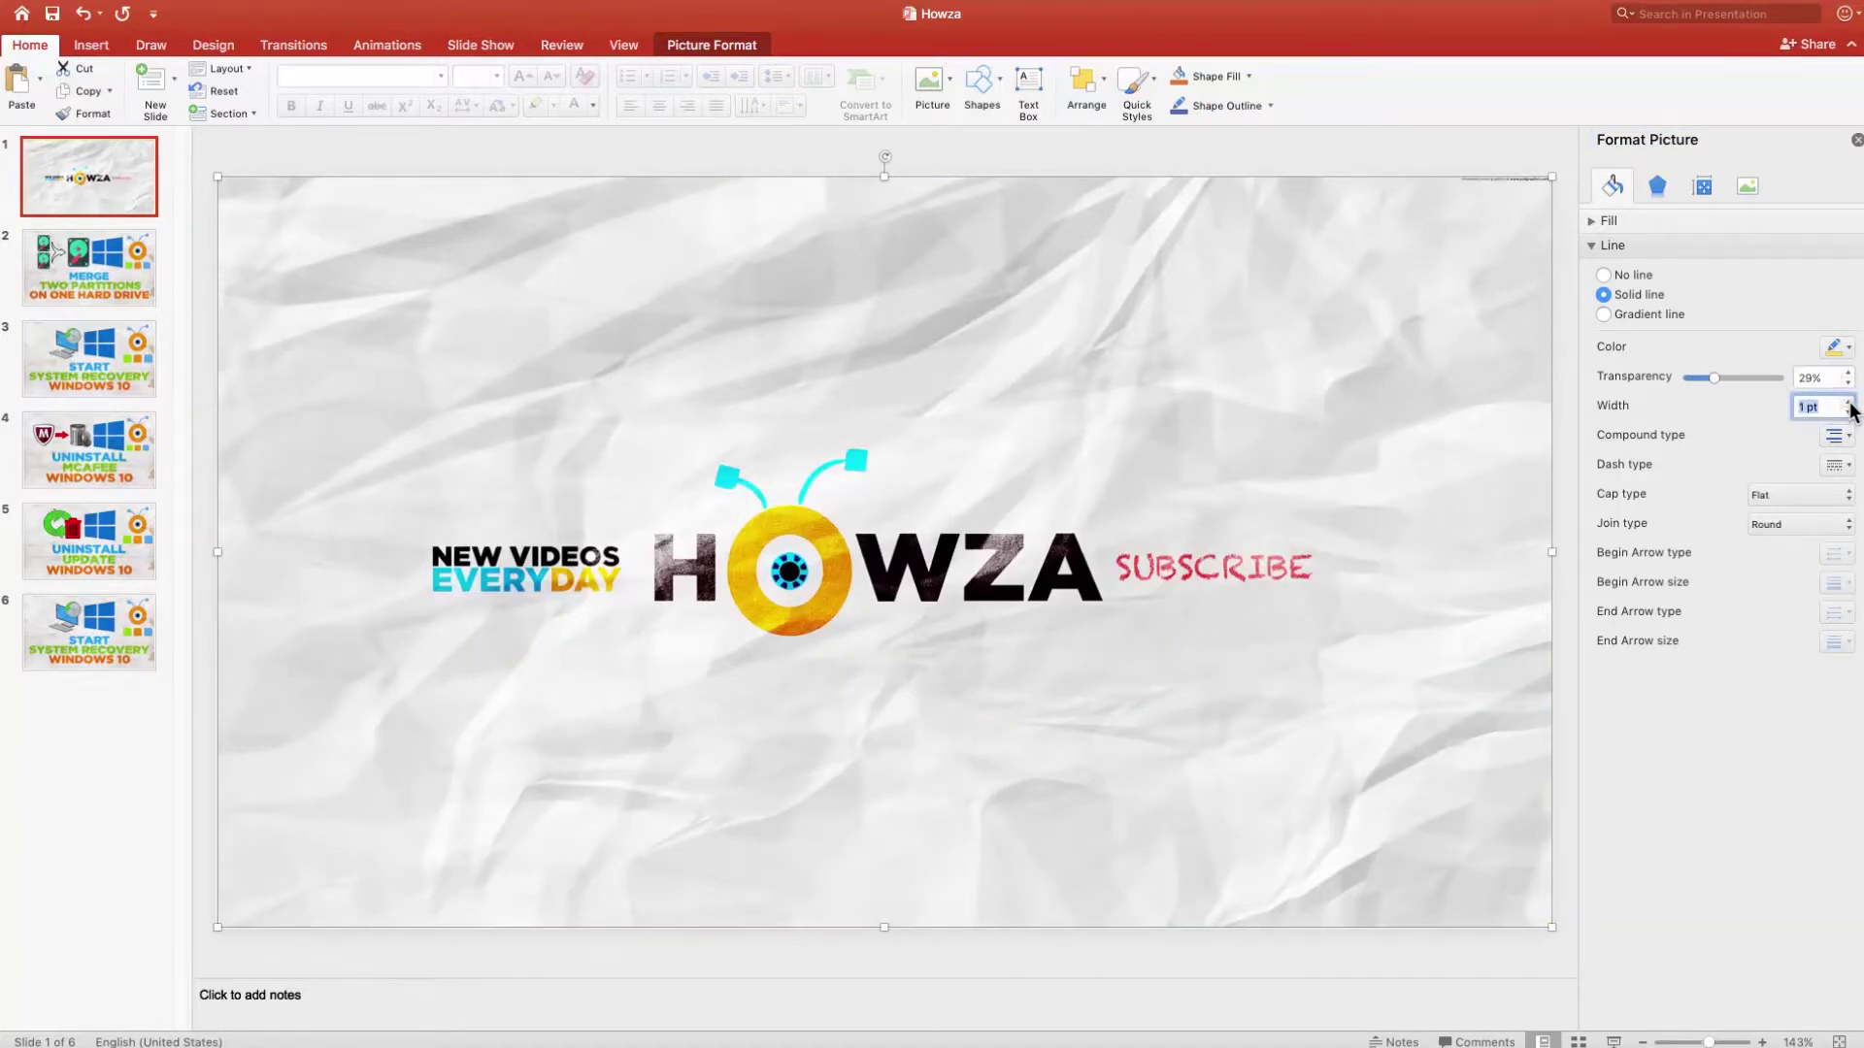
{"action": "left_click", "coordinate": [1849, 402]}
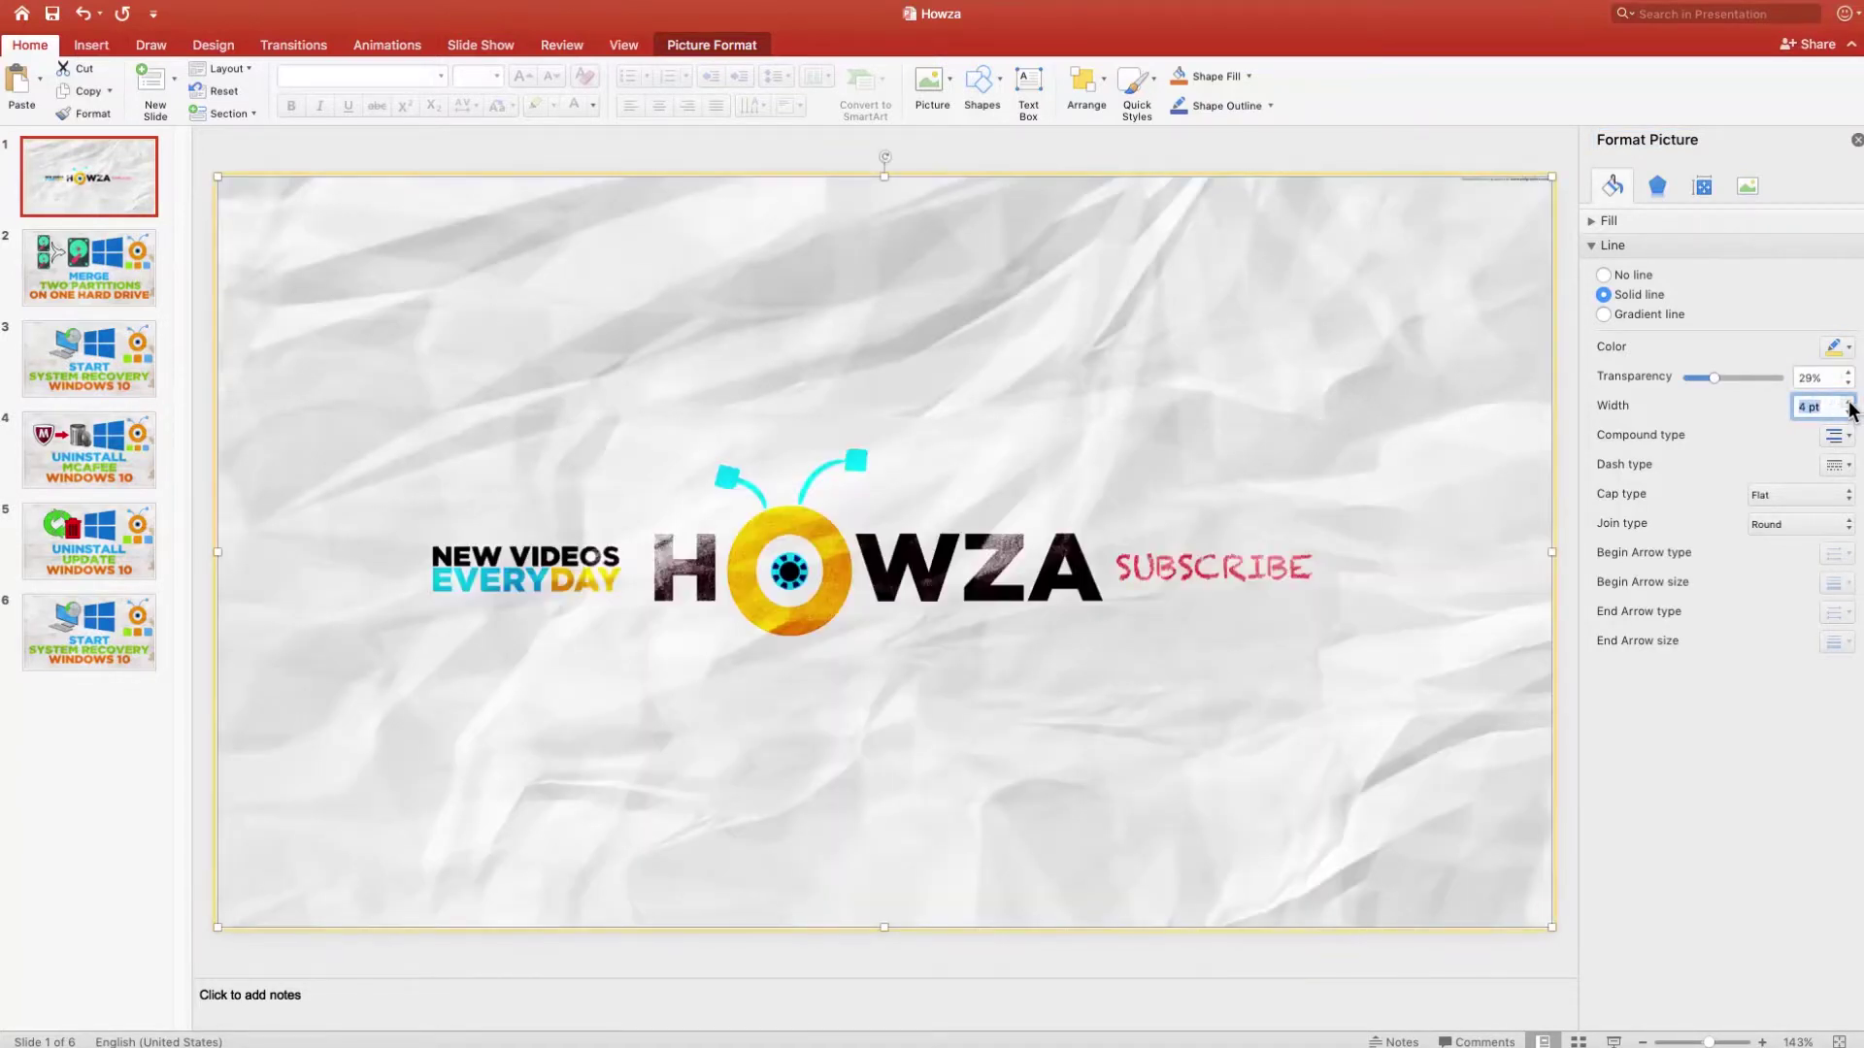
Make the border dash-dot, then set it to No line and close Format Picture
{"action": "left_click", "coordinate": [1839, 465]}
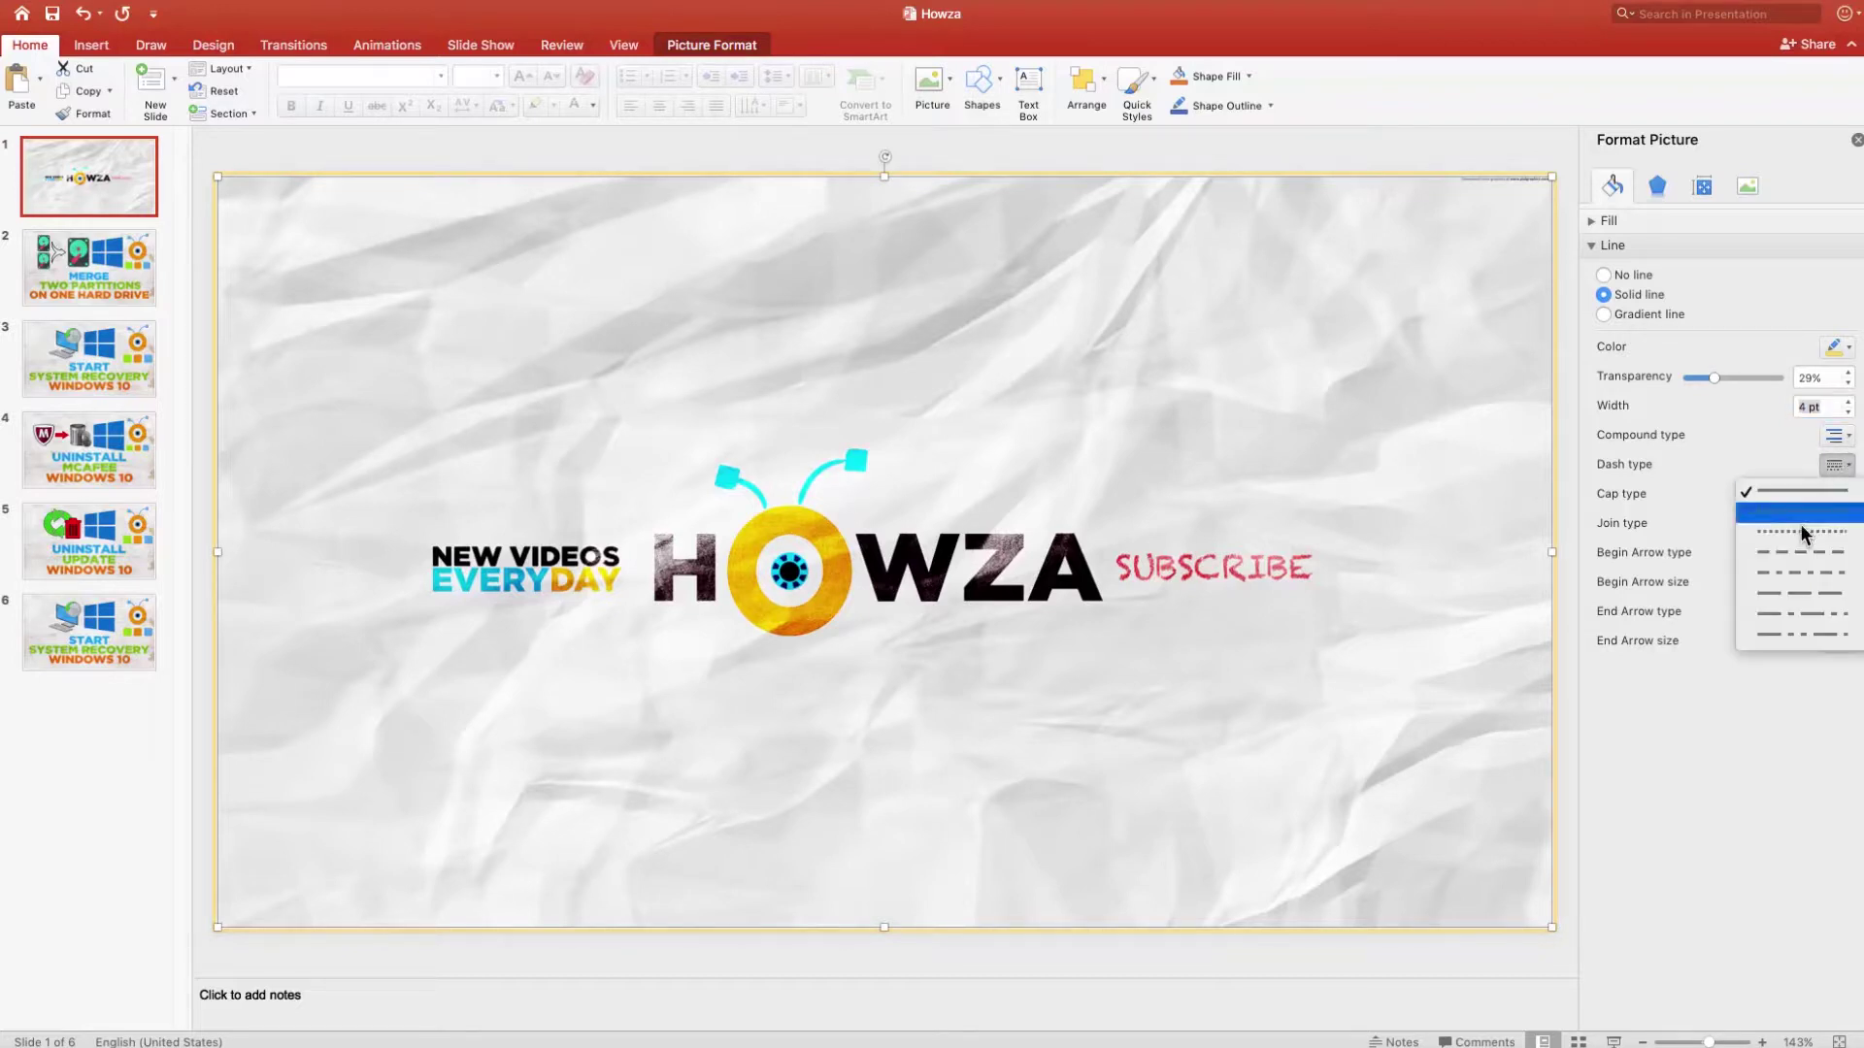
{"action": "left_click", "coordinate": [1793, 635]}
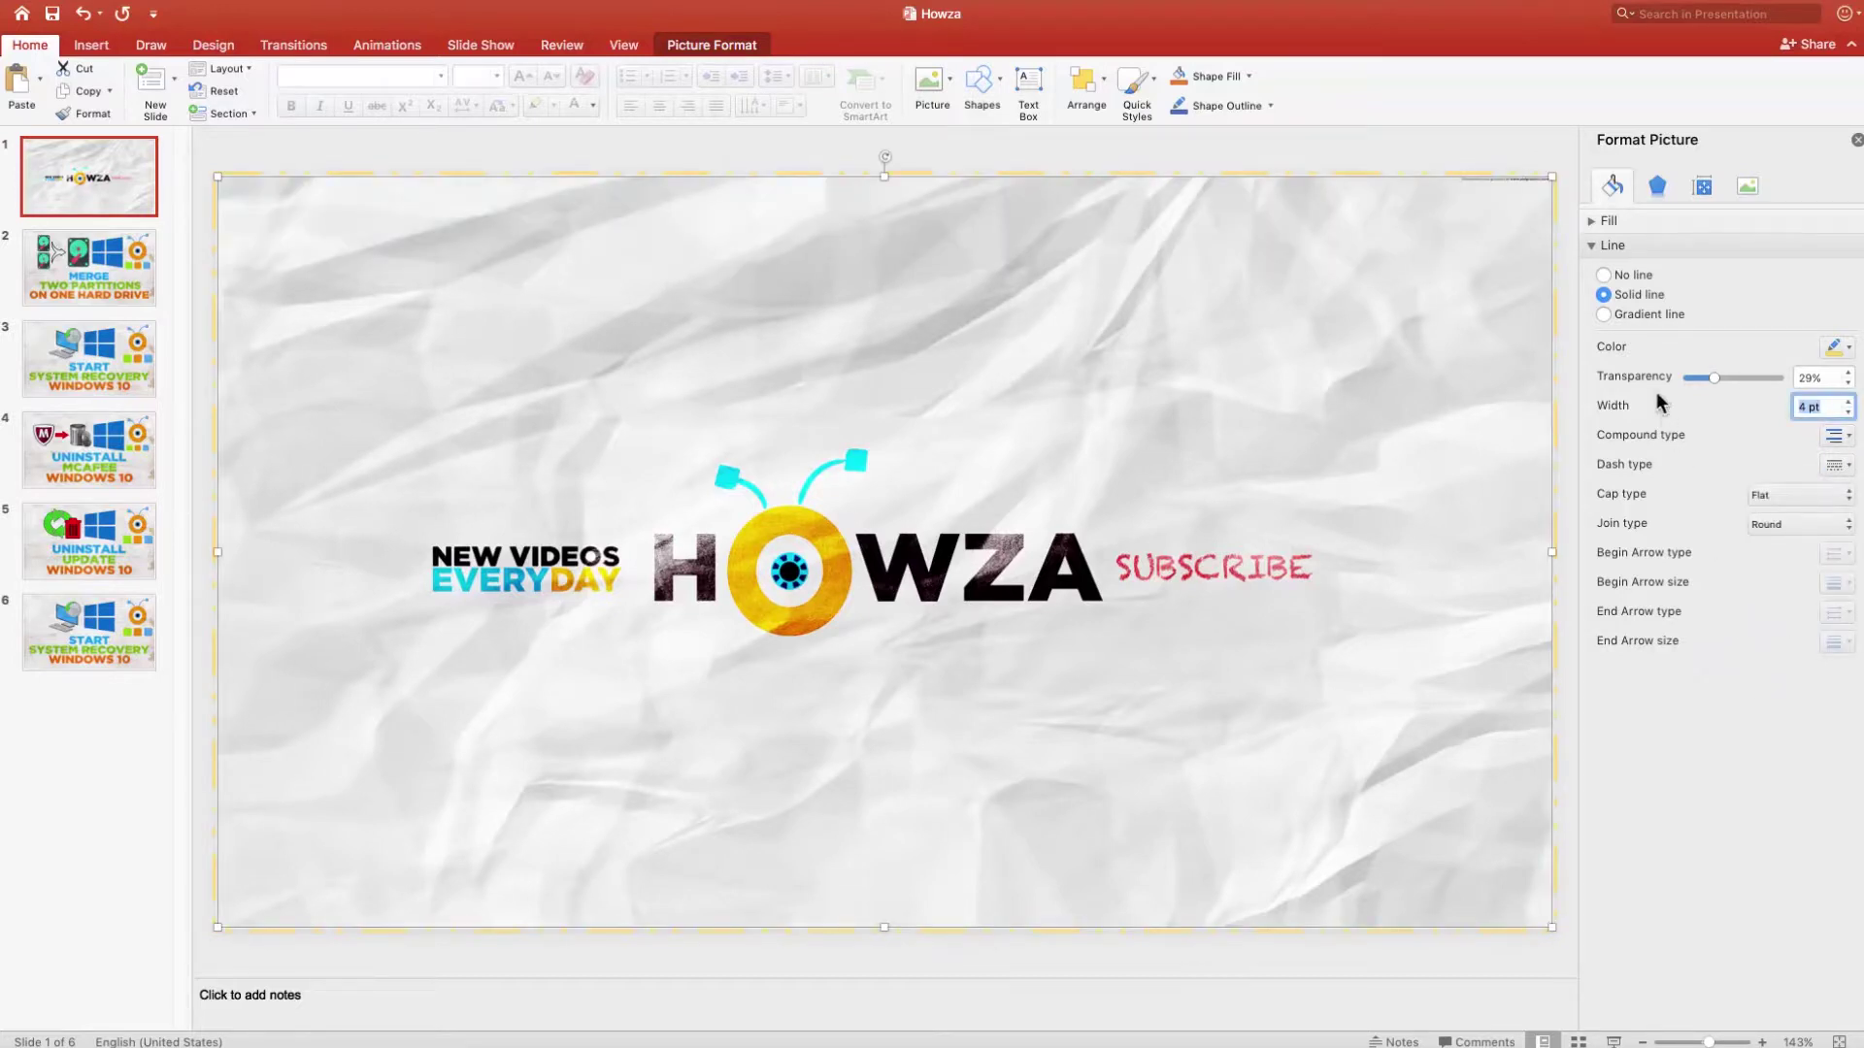
{"action": "left_click", "coordinate": [1603, 275]}
{"action": "left_click", "coordinate": [1857, 139]}
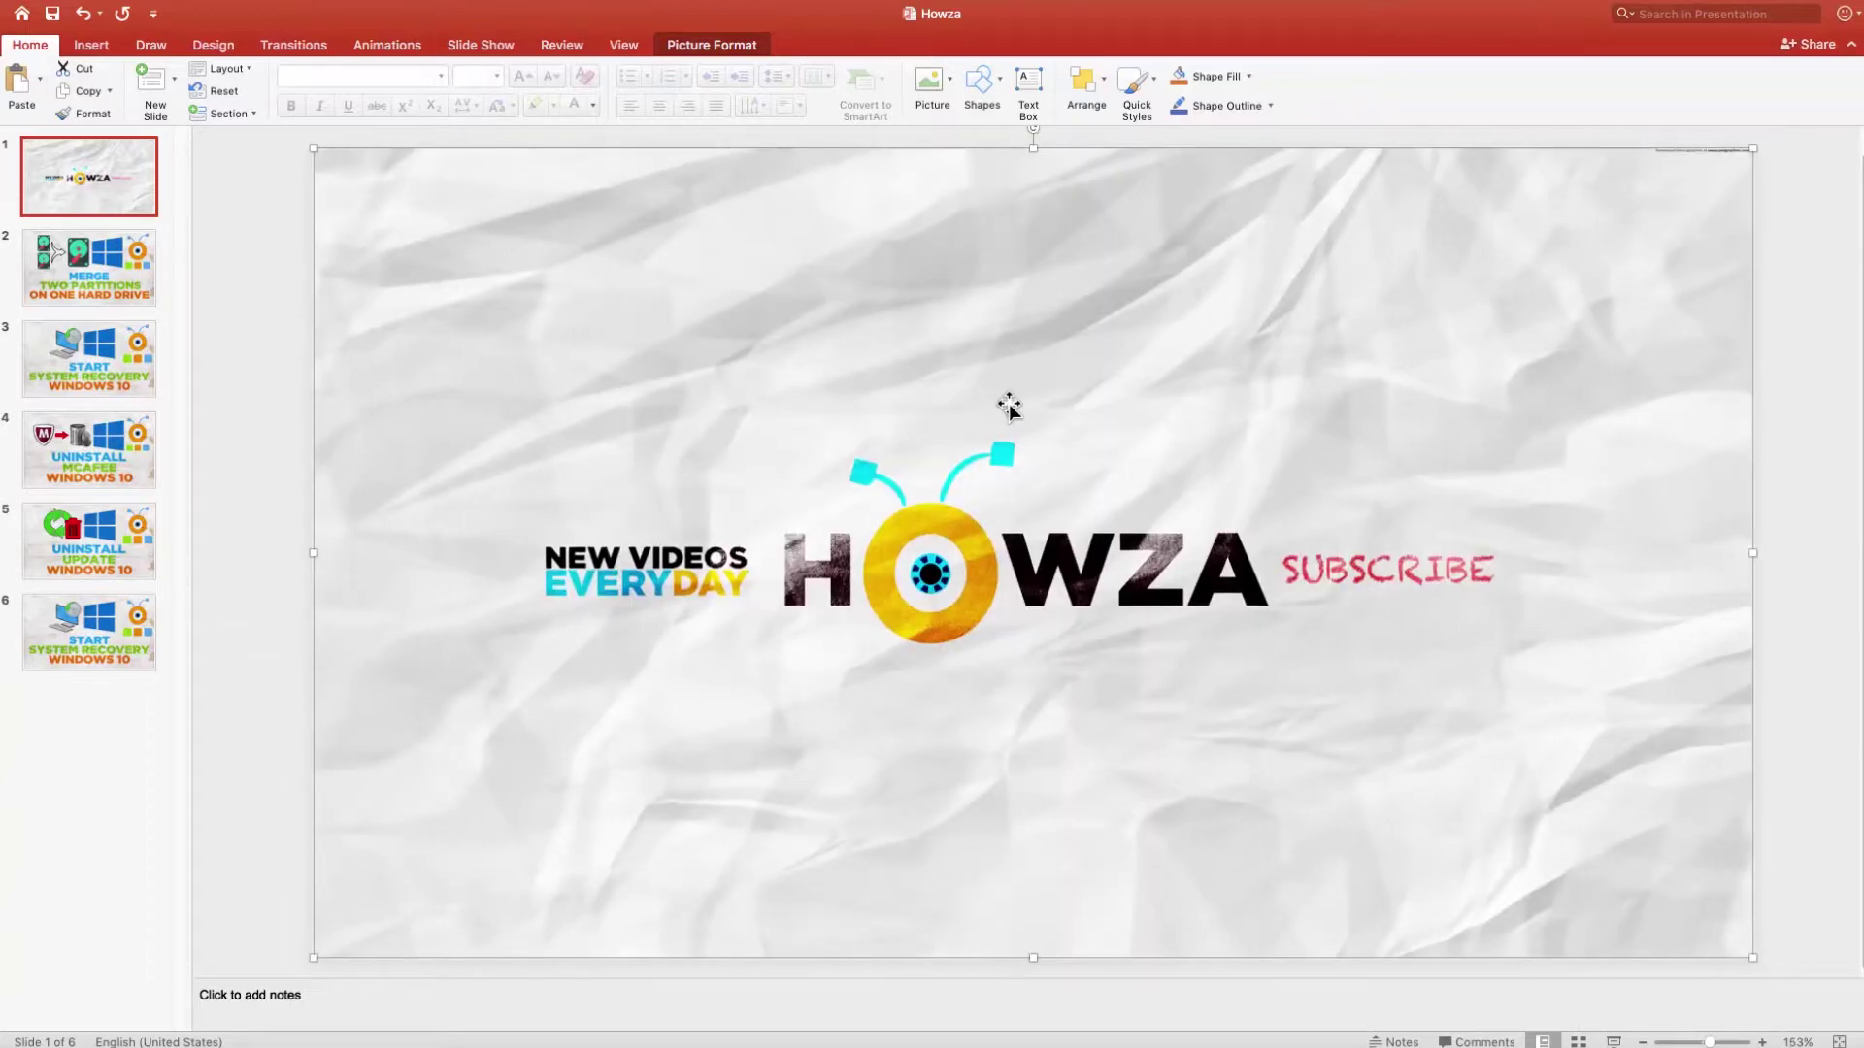
Set the picture's Shape Outline to 6 pt weight, solid dashes and orange colour
{"action": "left_click", "coordinate": [1273, 106]}
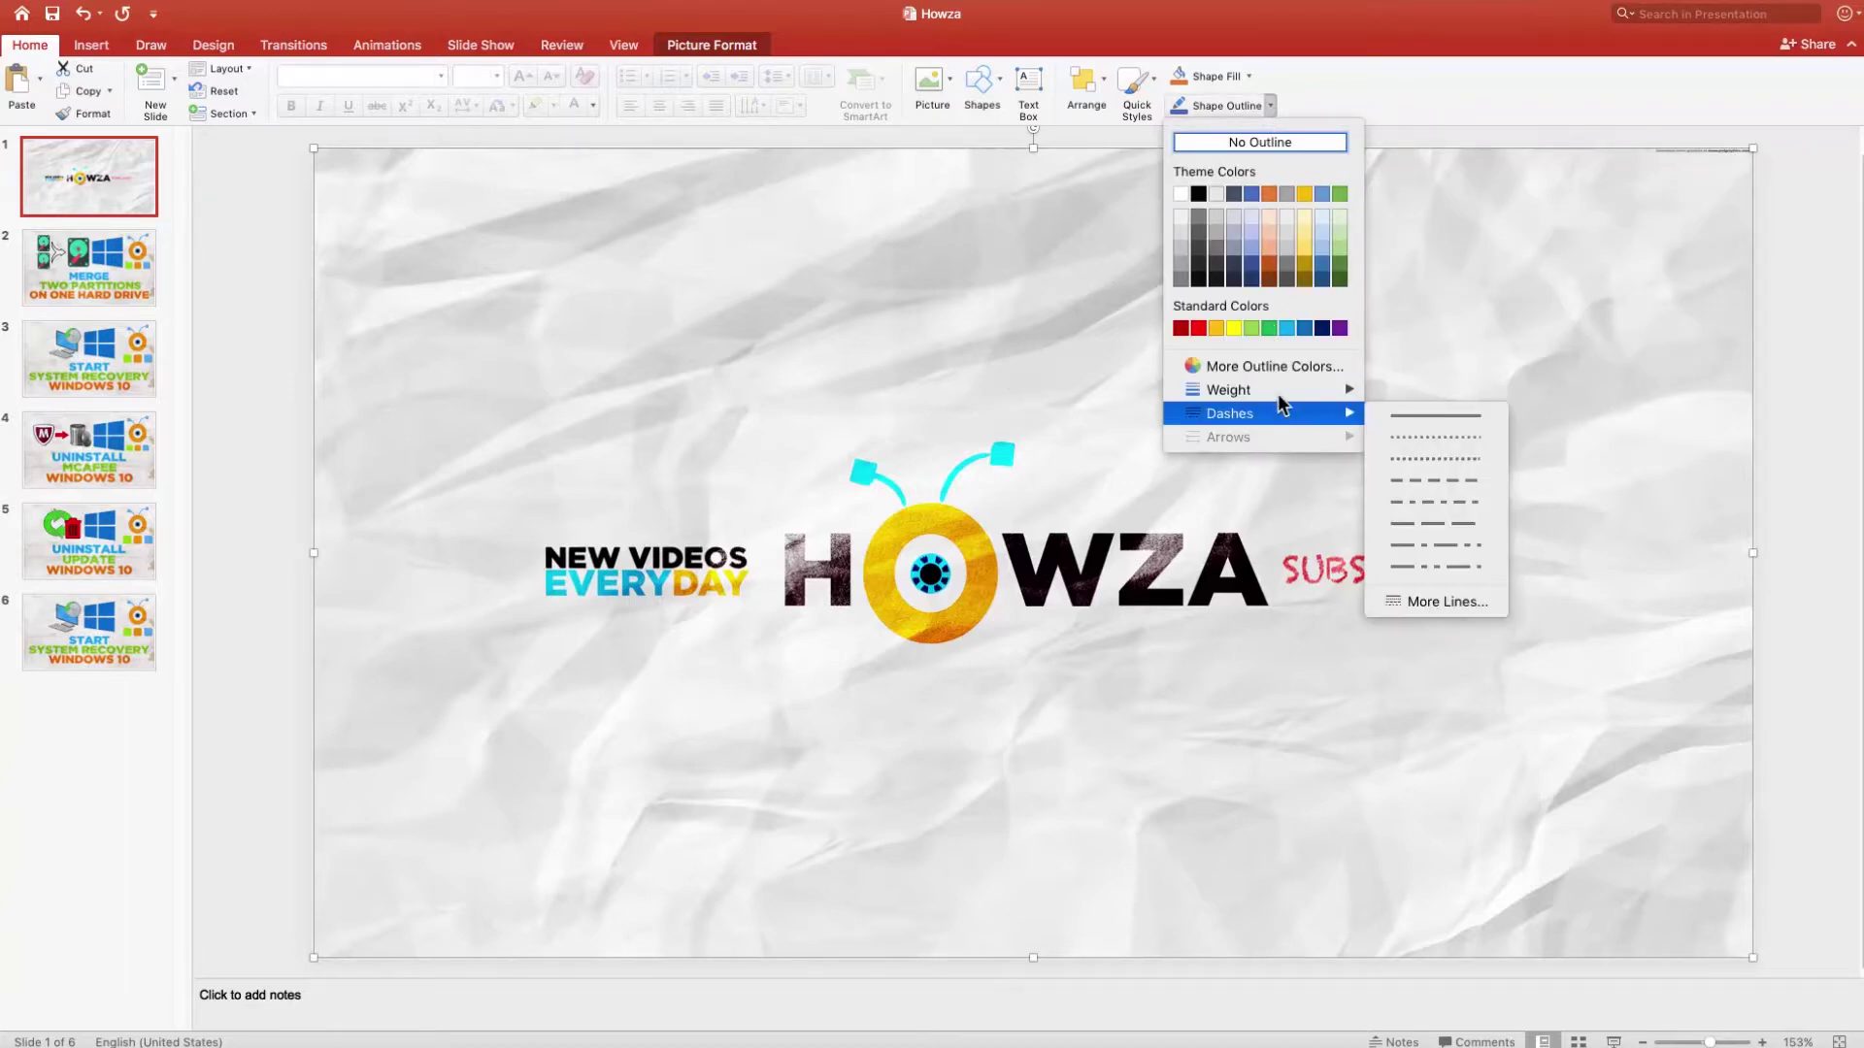
{"action": "mouse_move", "coordinate": [1228, 392]}
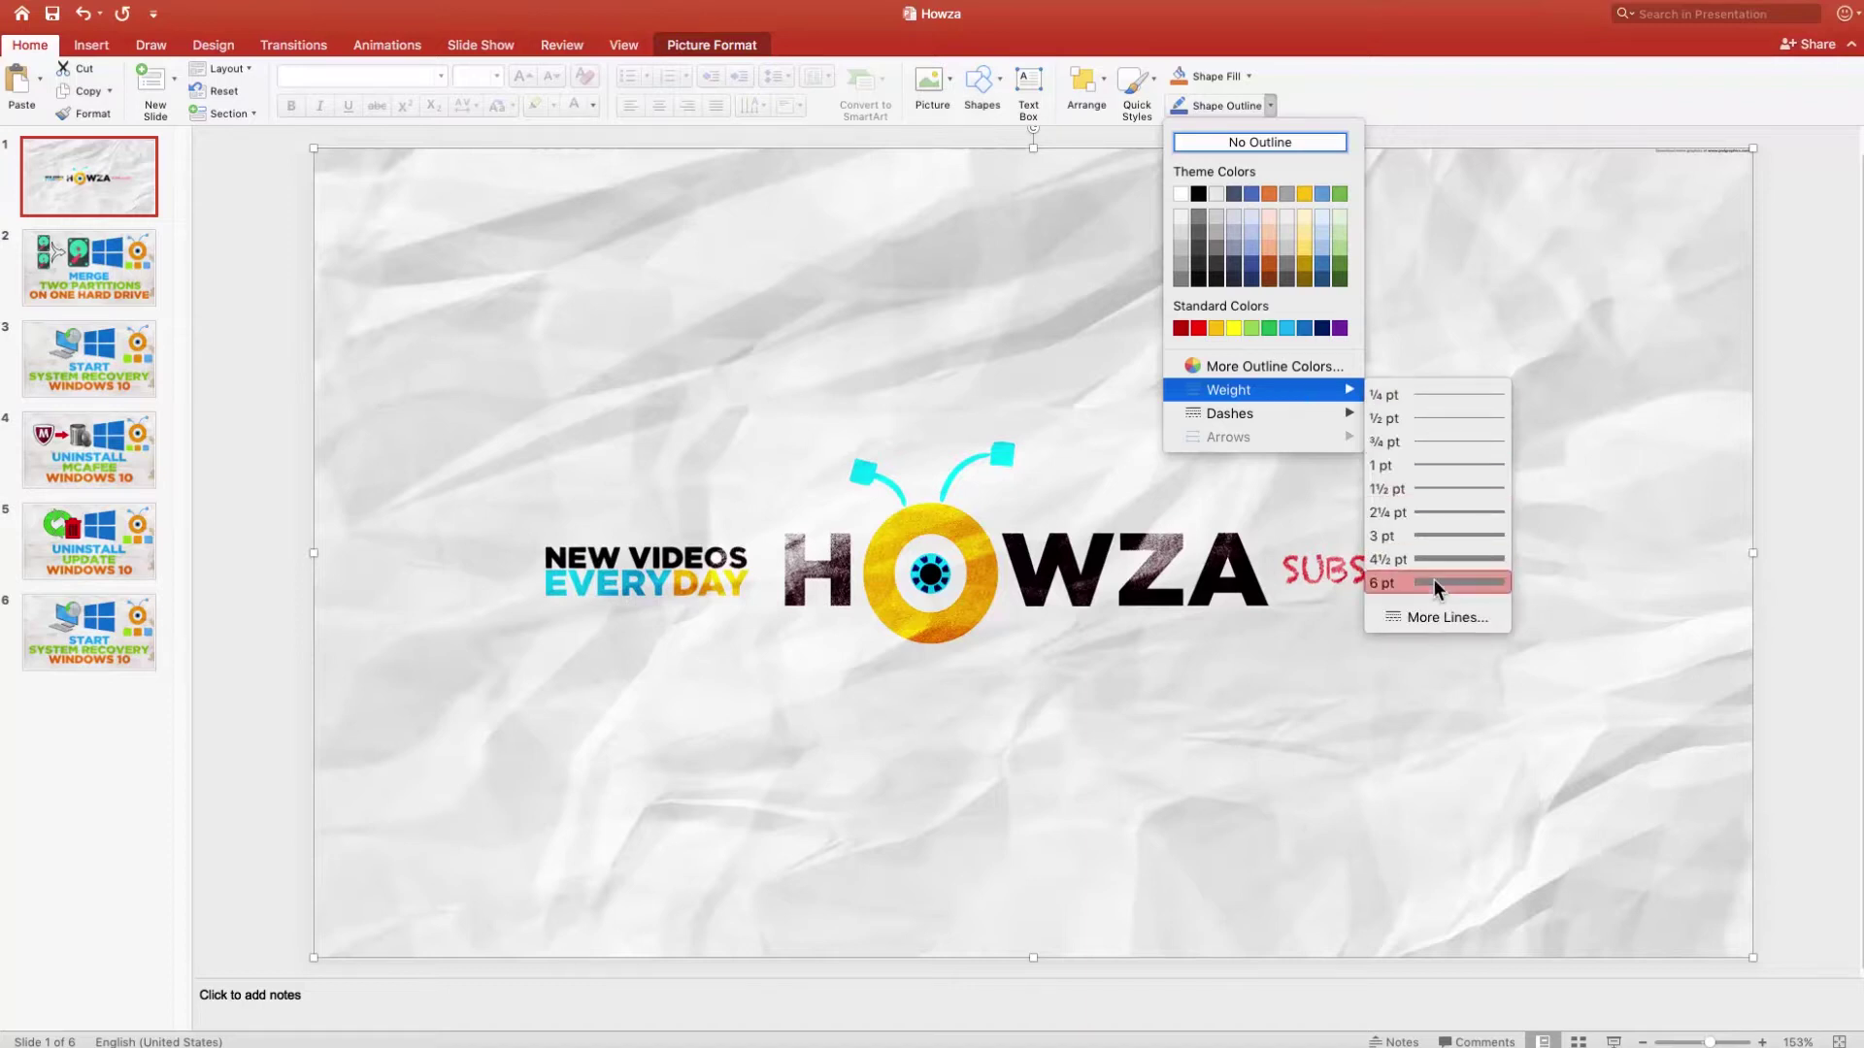
{"action": "left_click", "coordinate": [1435, 580]}
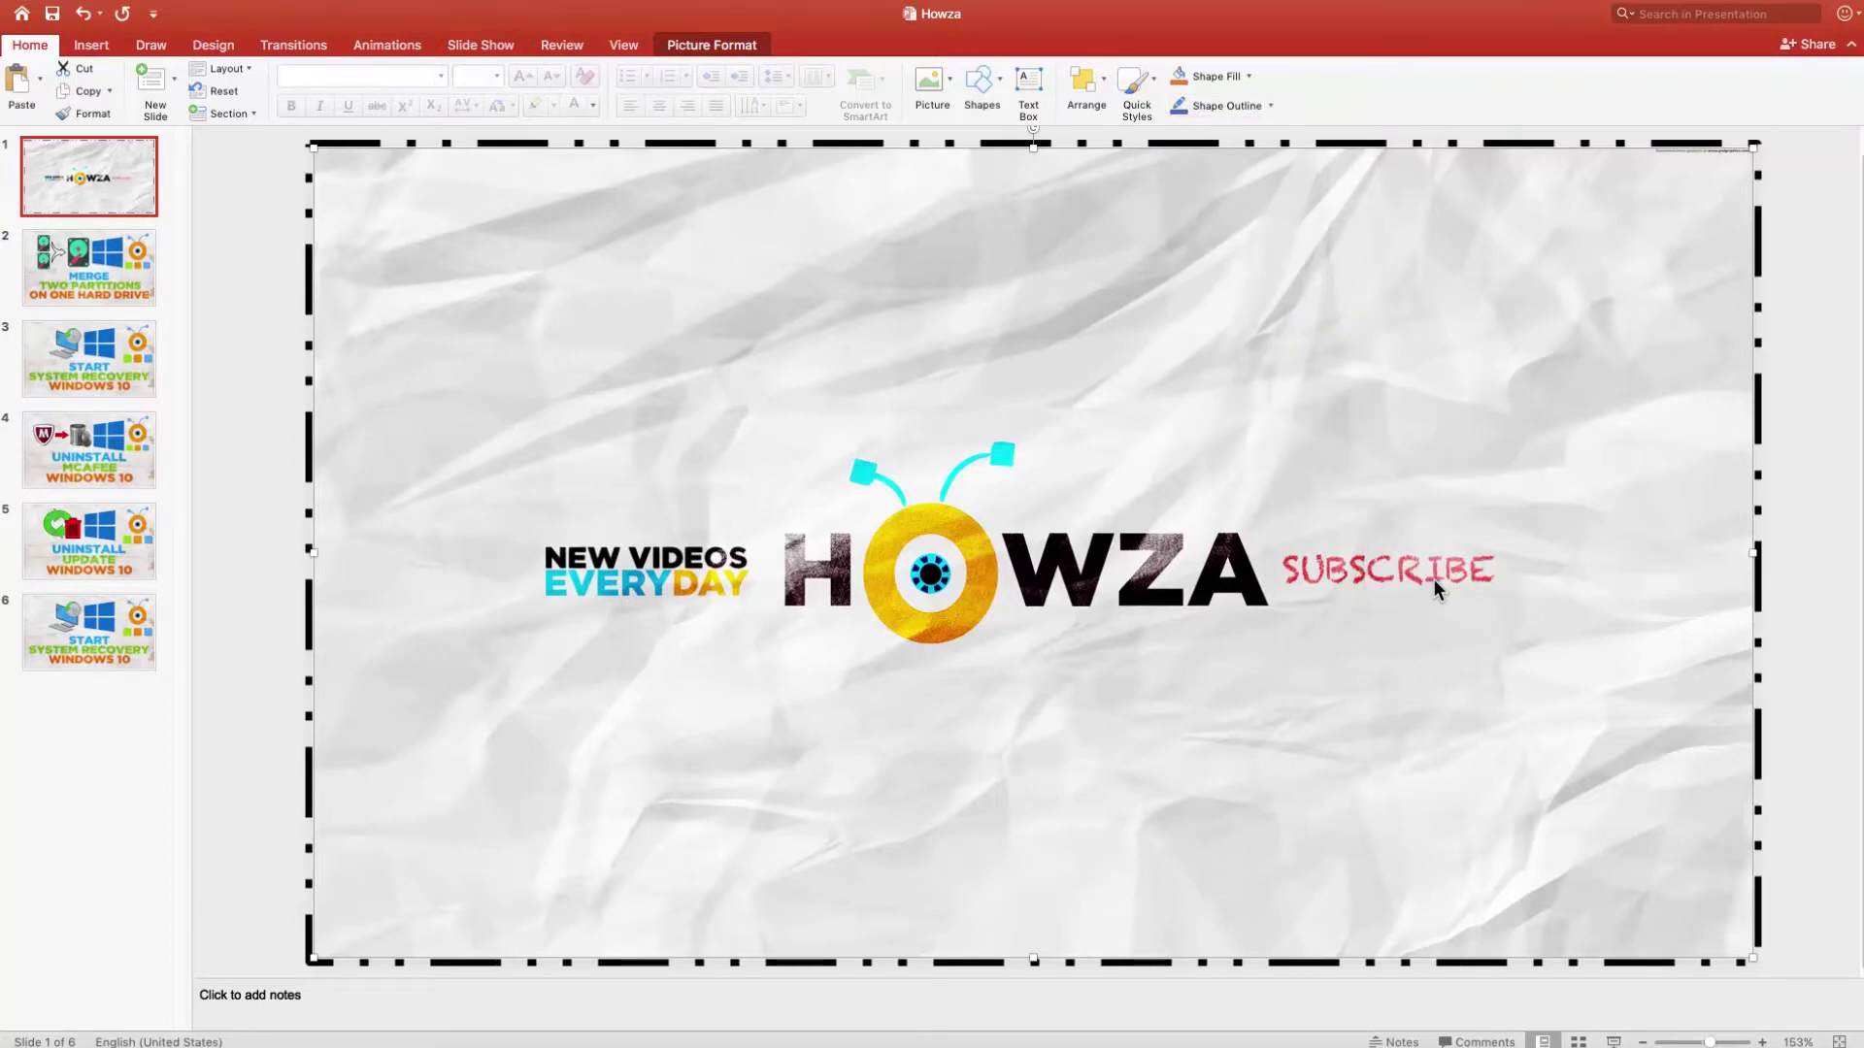
{"action": "left_click", "coordinate": [1270, 106]}
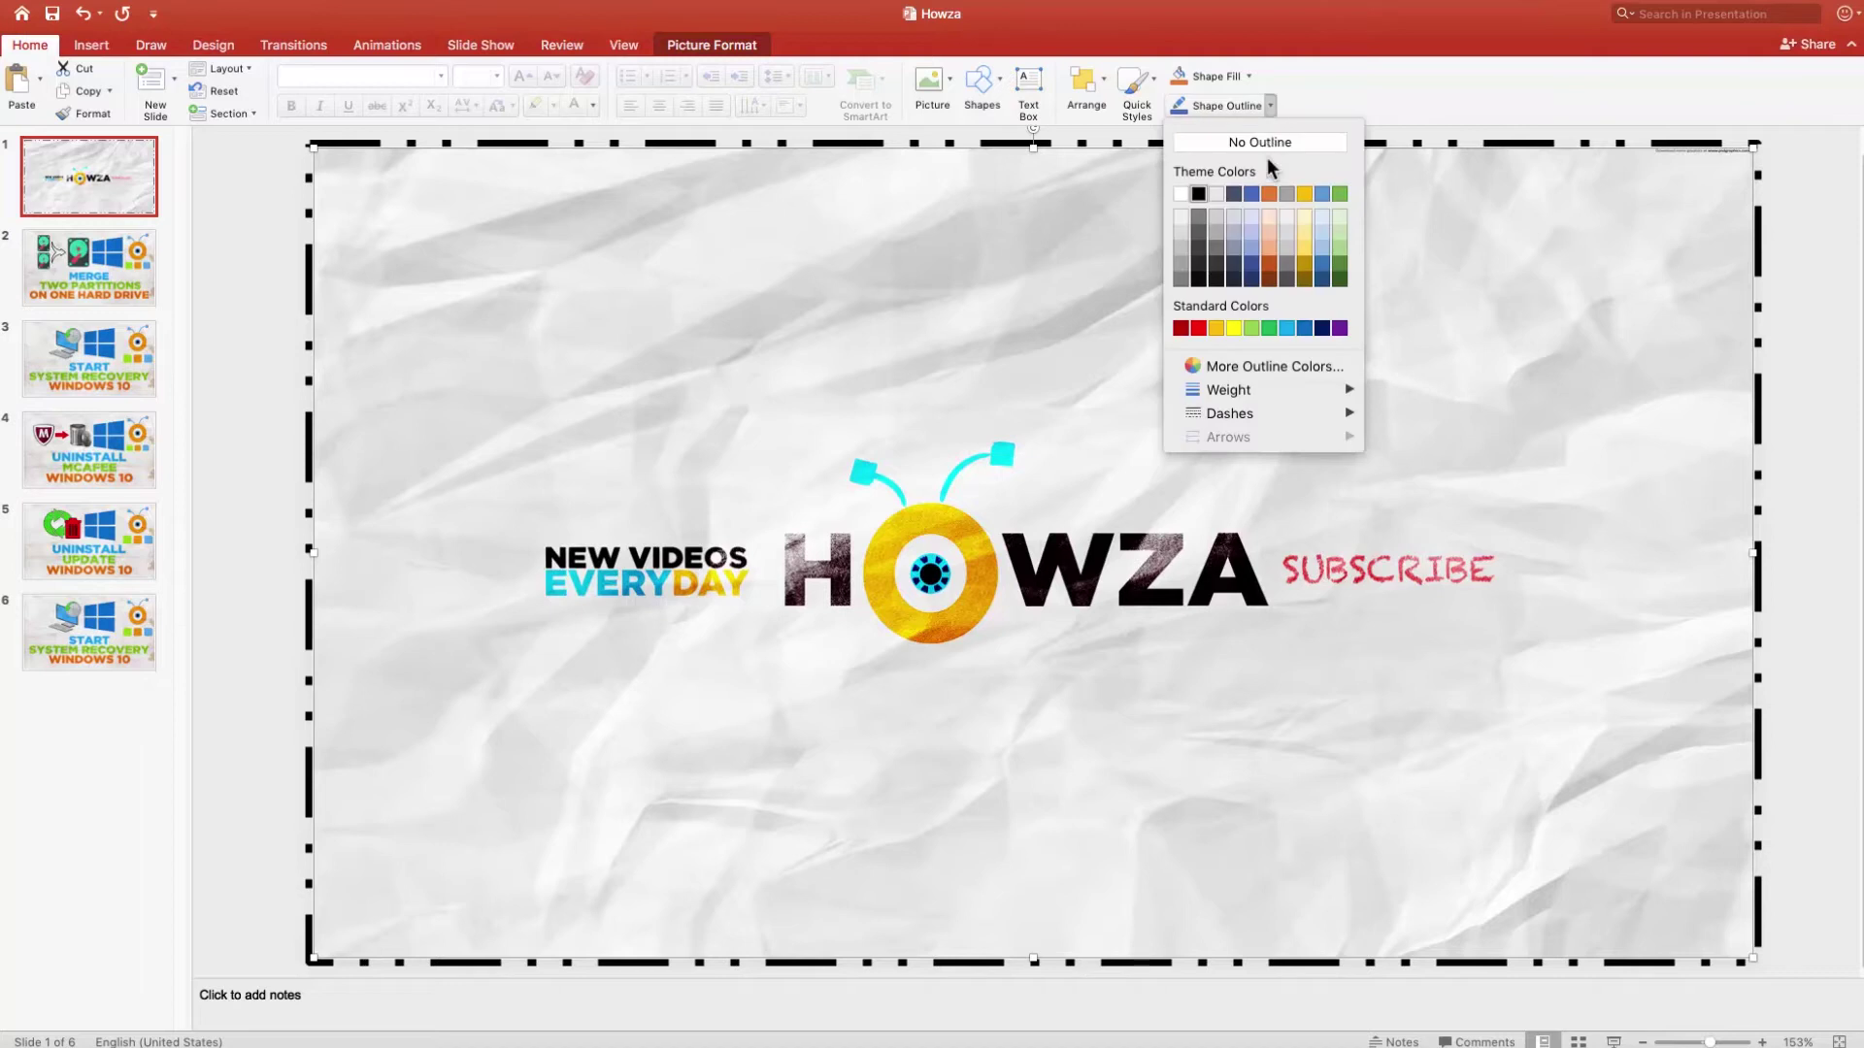
{"action": "mouse_move", "coordinate": [1228, 413]}
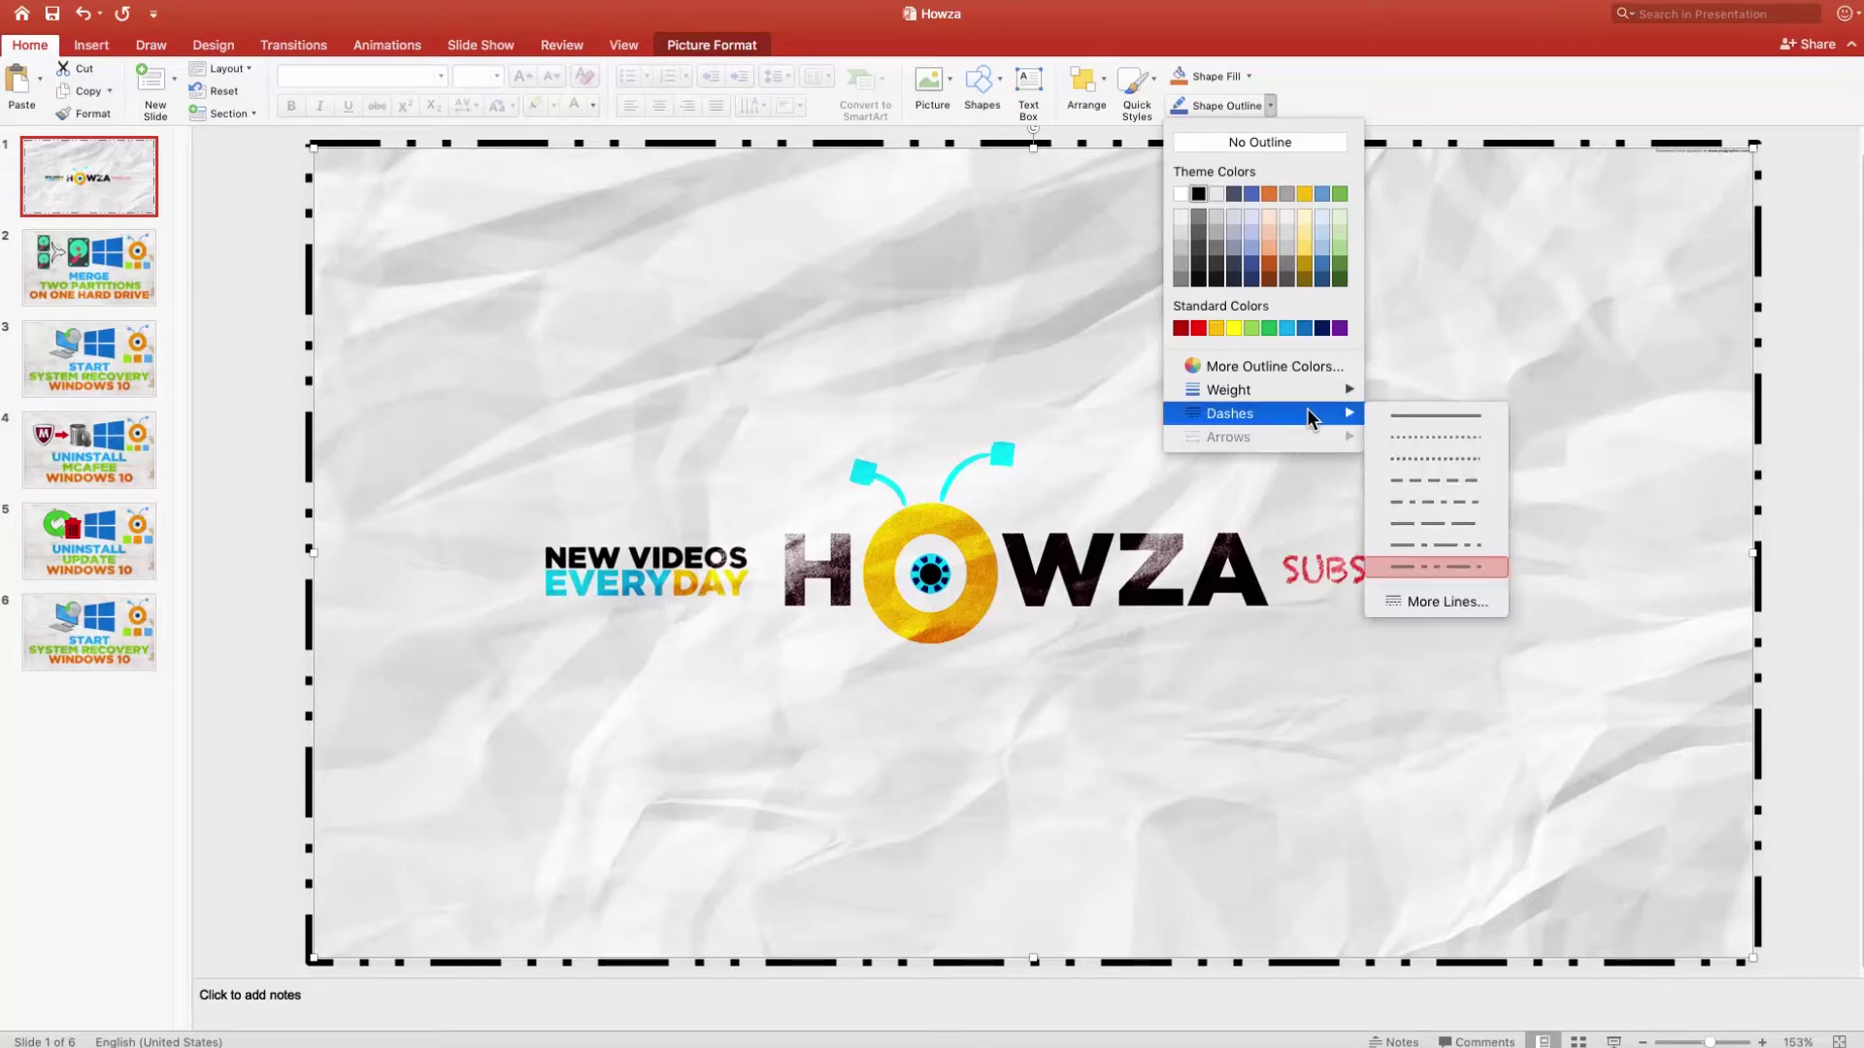
{"action": "left_click", "coordinate": [1434, 417]}
{"action": "left_click", "coordinate": [1271, 107]}
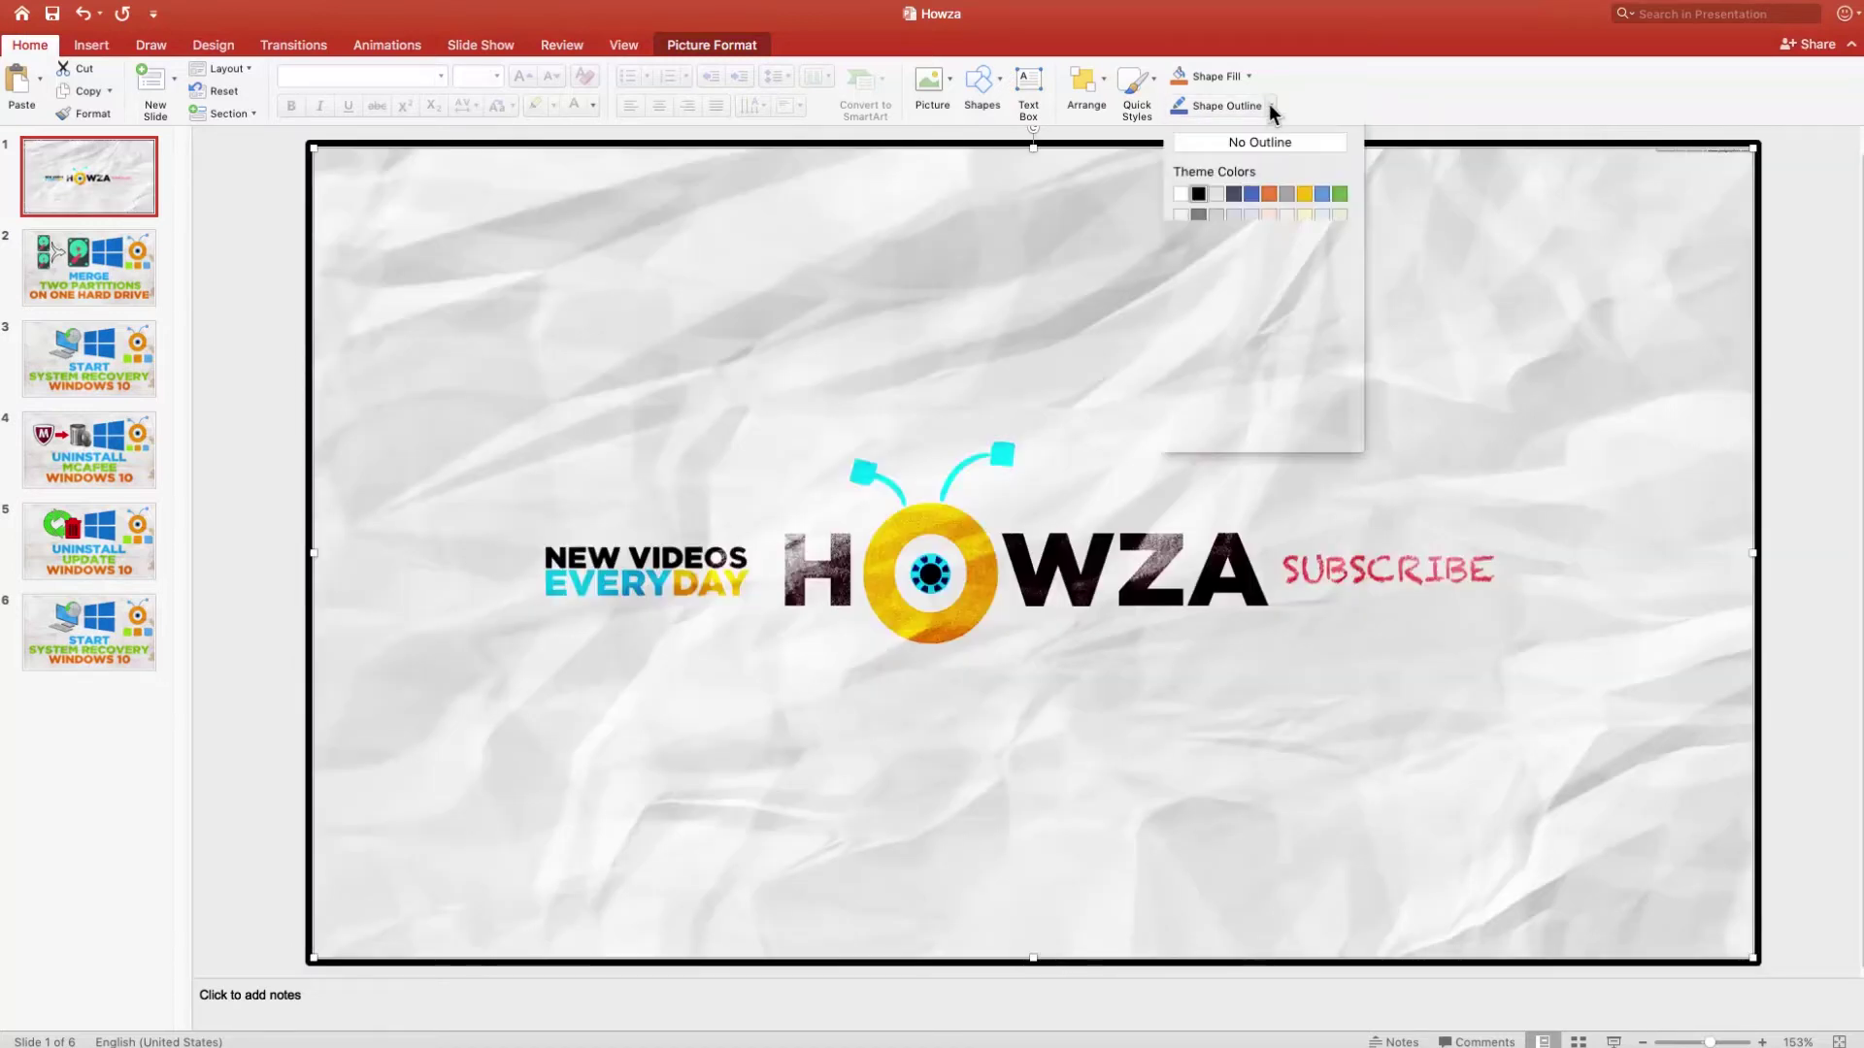
{"action": "left_click", "coordinate": [1267, 245]}
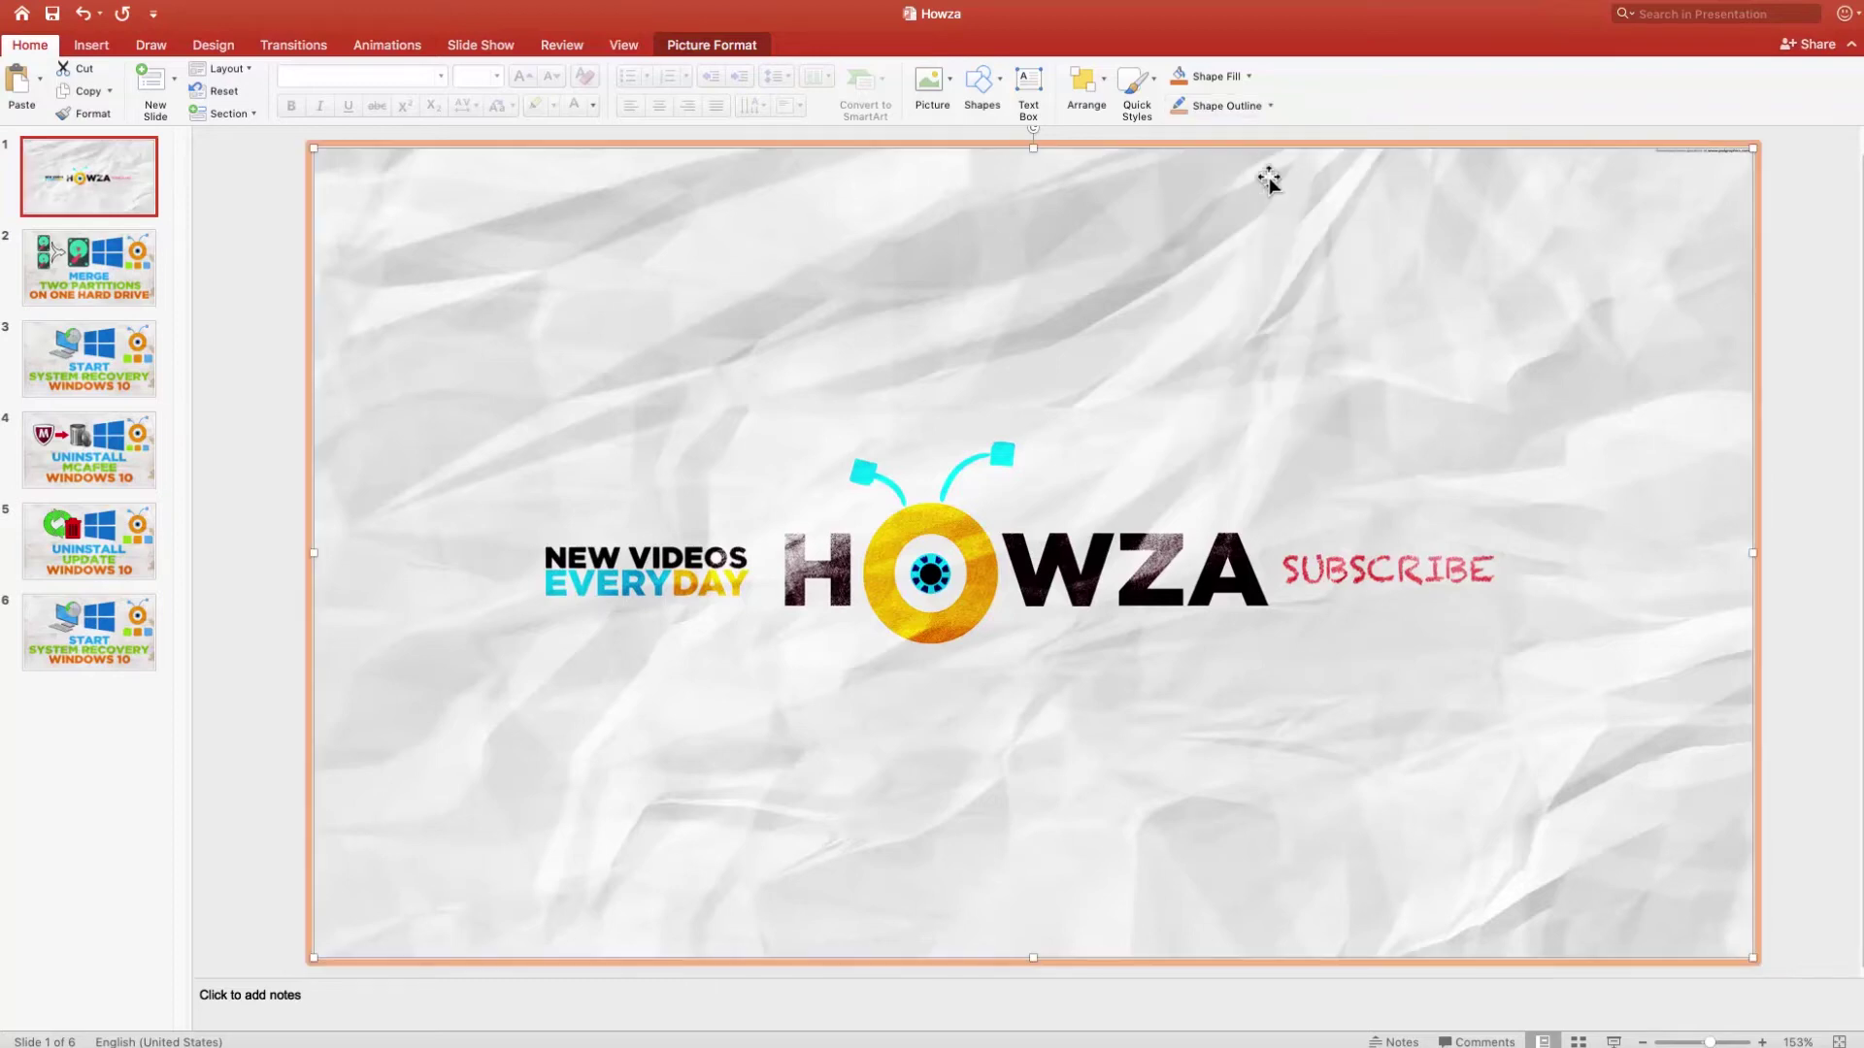
Reopen the Shape Outline dropdown for the picture with its 6 pt light orange border
{"action": "left_click", "coordinate": [1268, 106]}
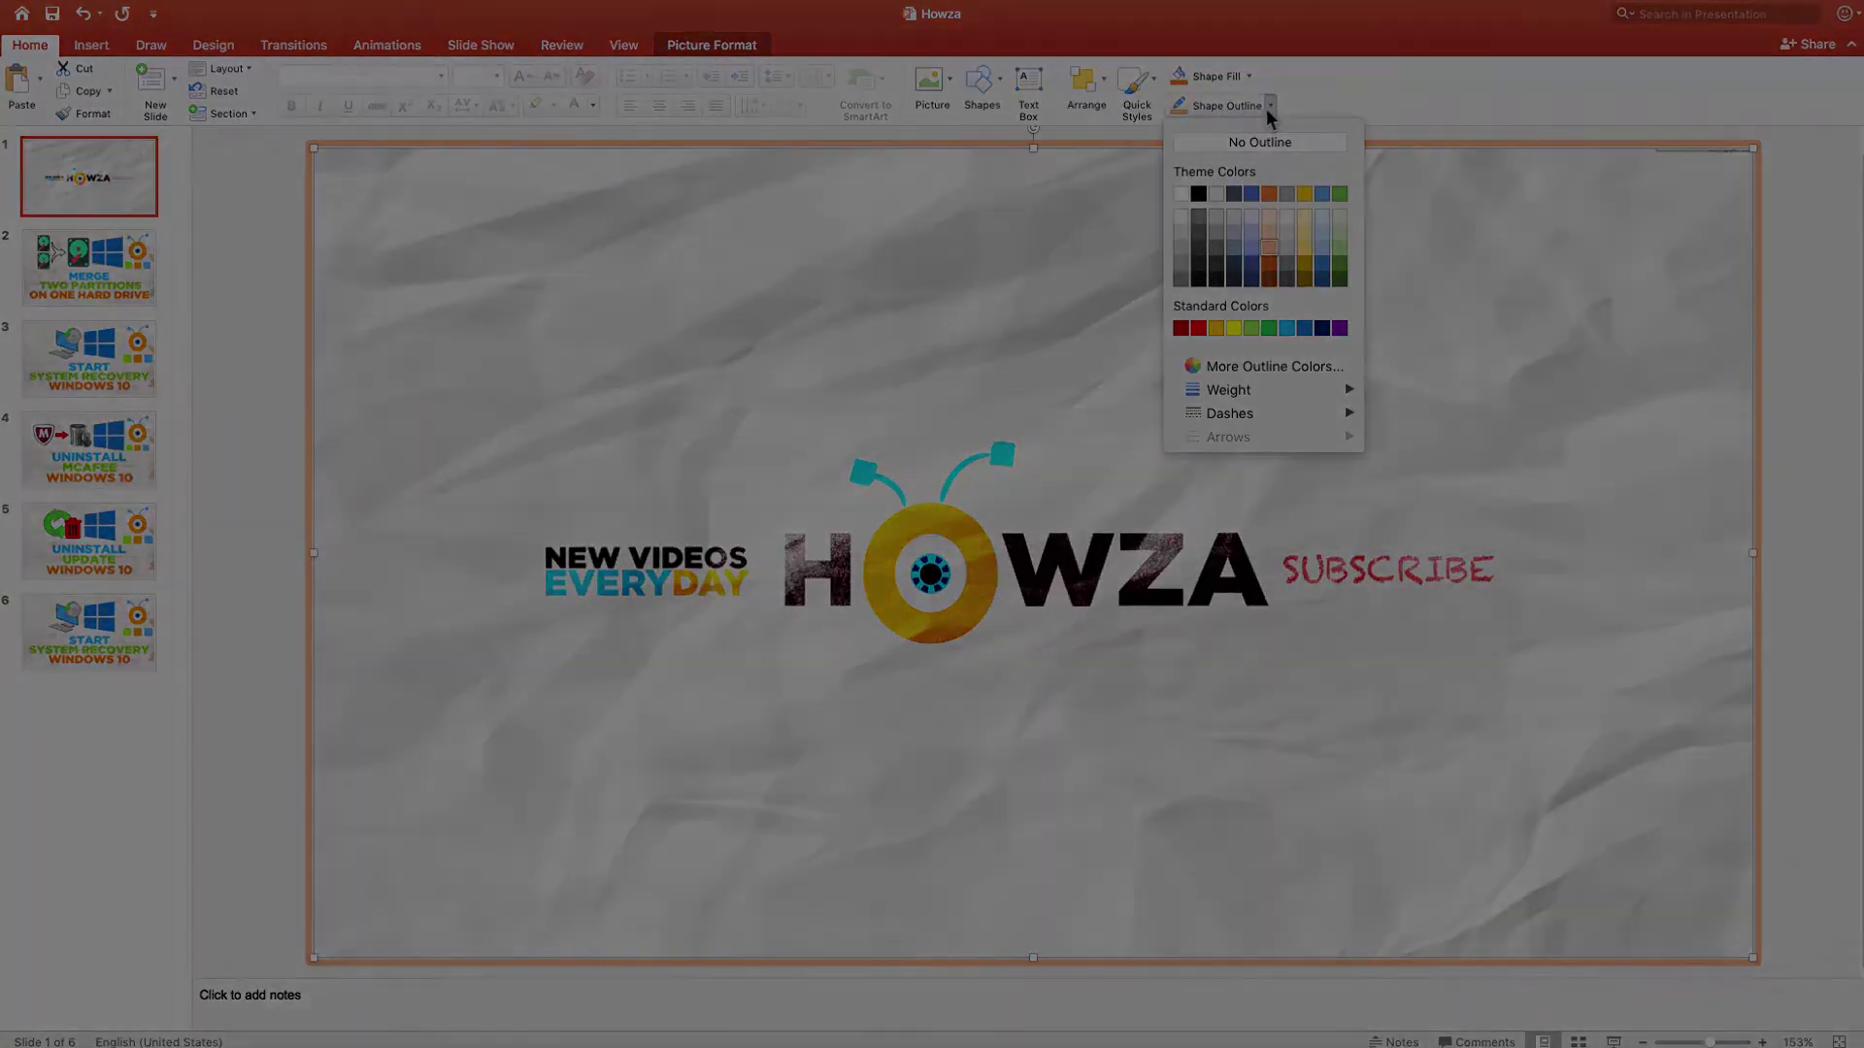